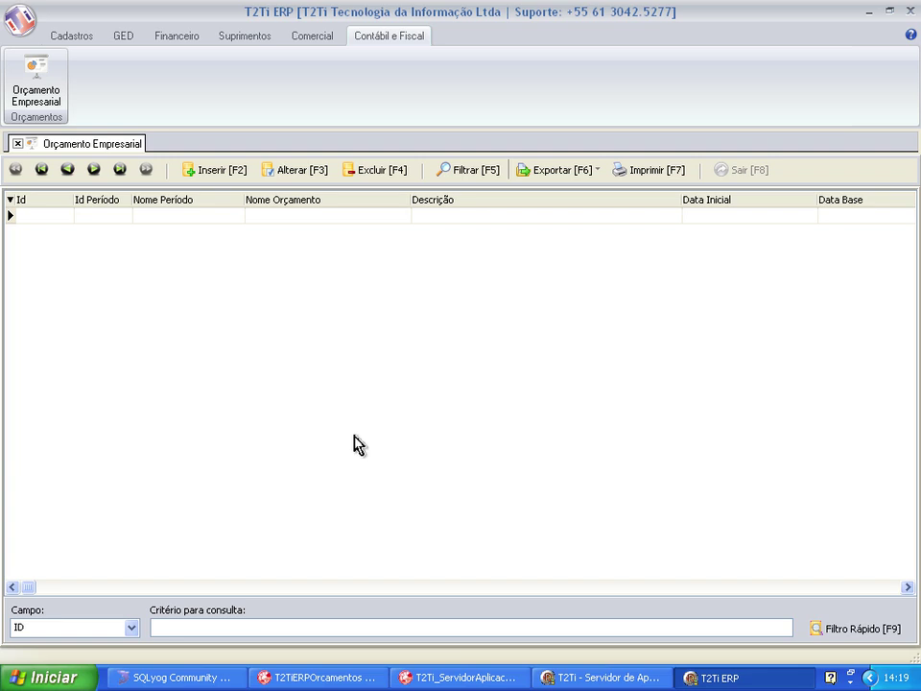
- List all business budgets with the quick filter and open the OUTRO ORCAMENTO DIARIO record
click(819, 630)
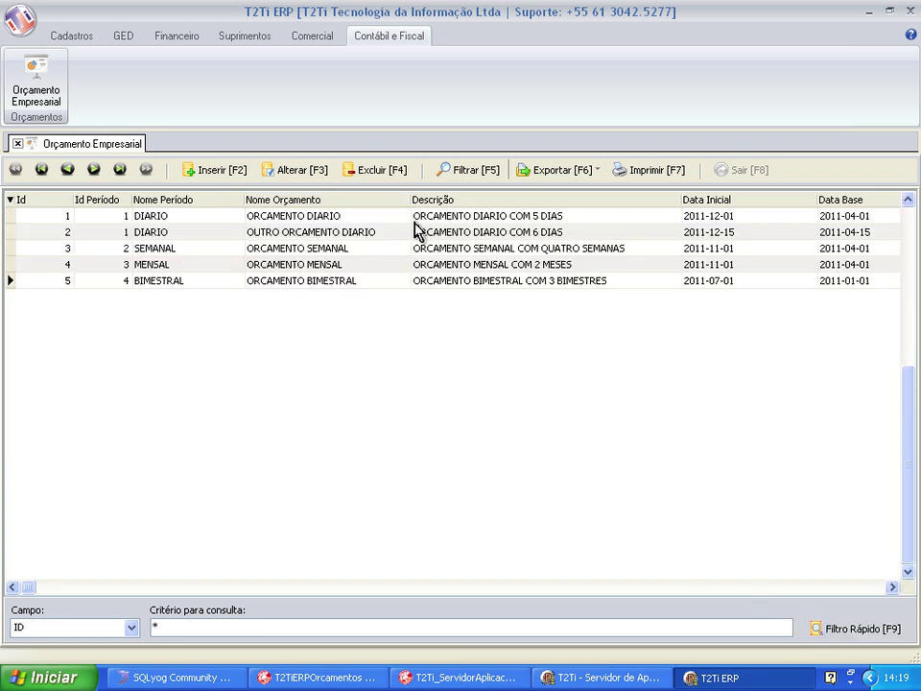
click(184, 247)
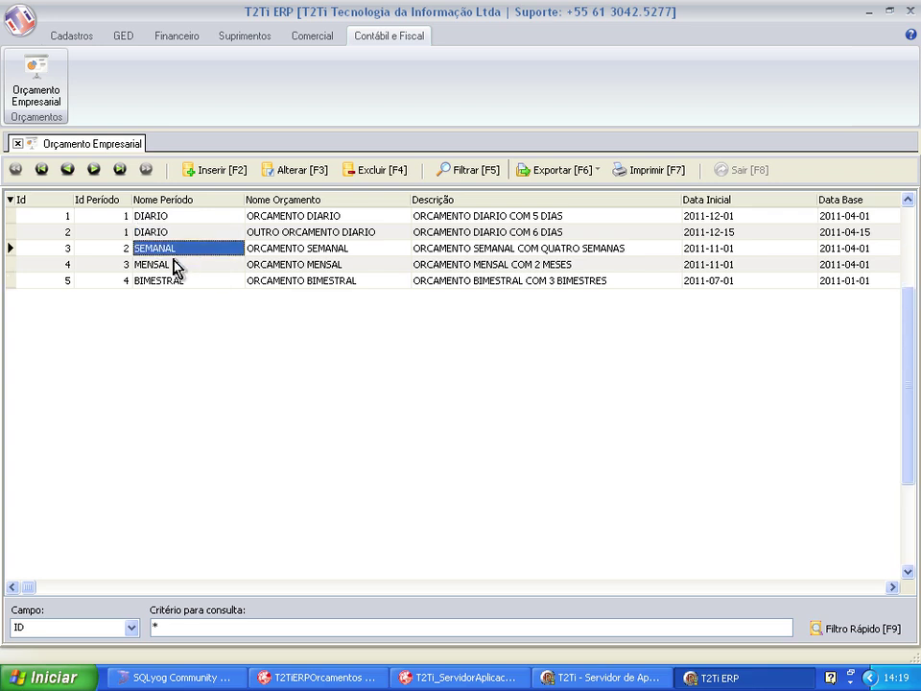
click(171, 281)
double_click(173, 235)
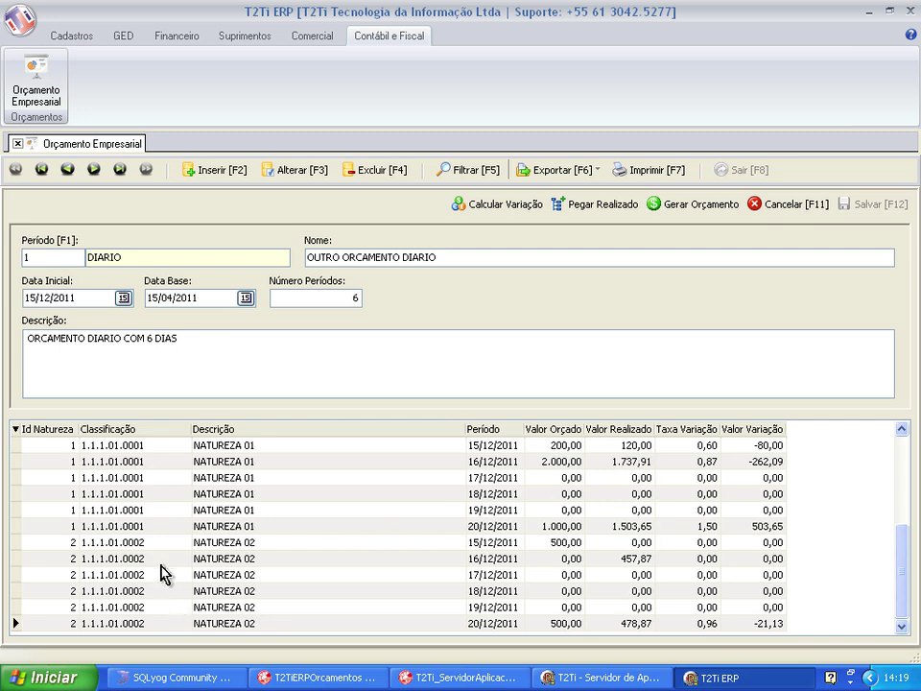
- Review the budget lines for NATUREZA 01 and NATUREZA 02, then close the record without changes
click(261, 458)
key(Down)
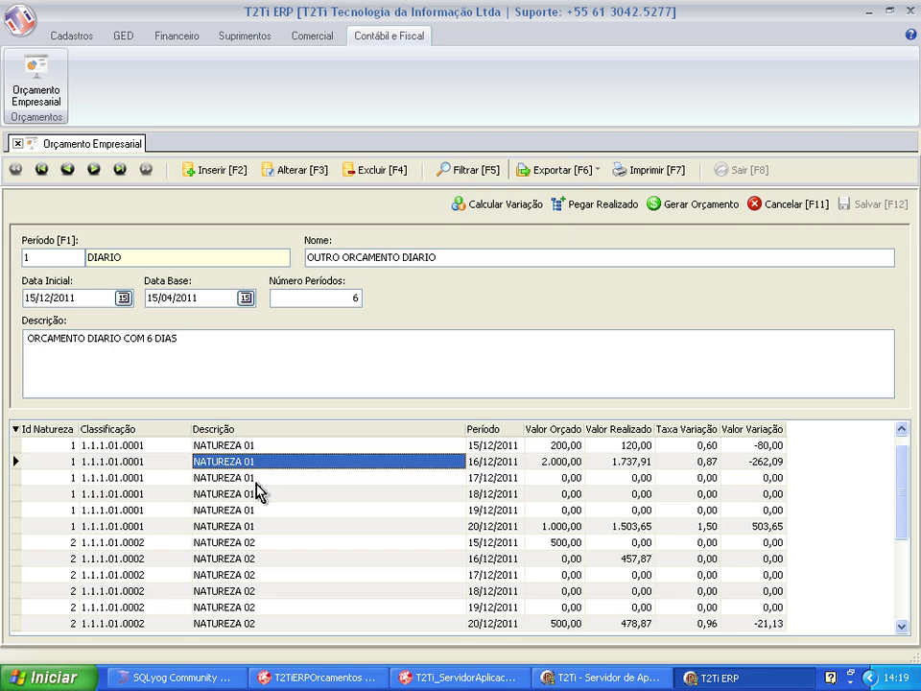
click(255, 484)
click(255, 543)
click(257, 559)
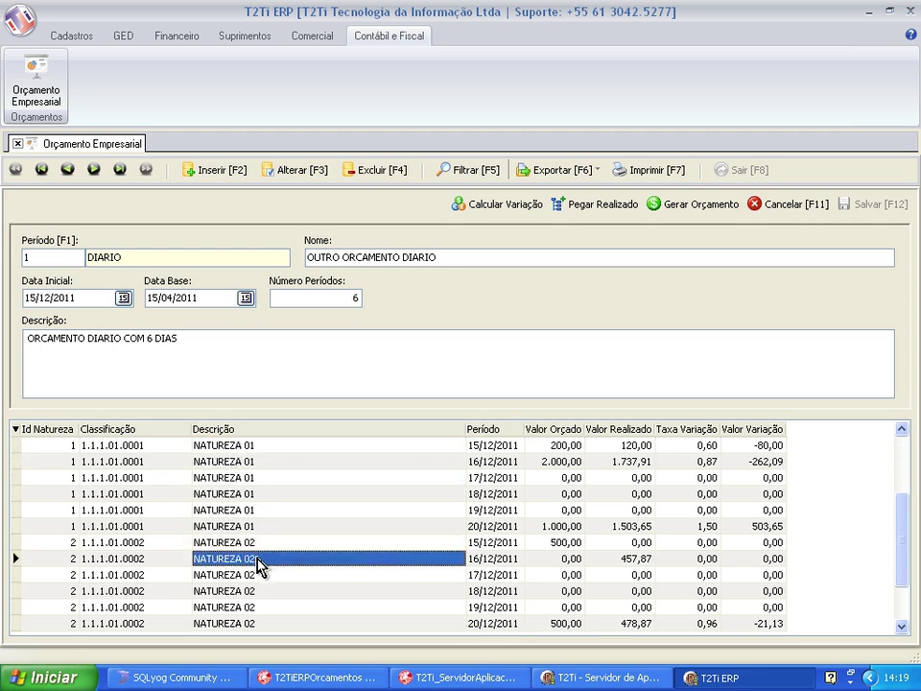
key(Up)
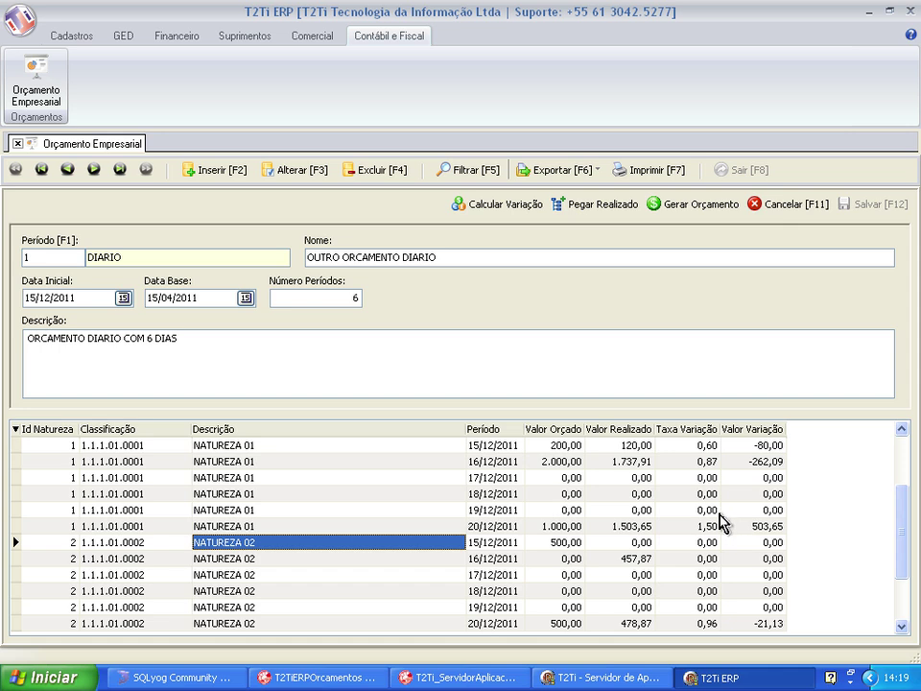
click(764, 205)
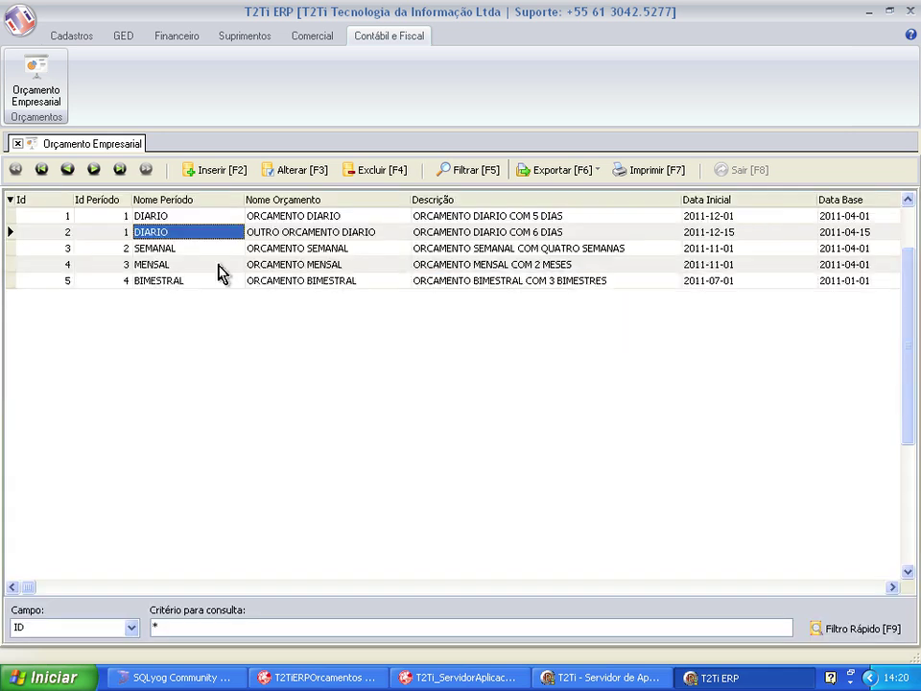
- Start a new business budget and search its period lookup with the criterion *
click(186, 175)
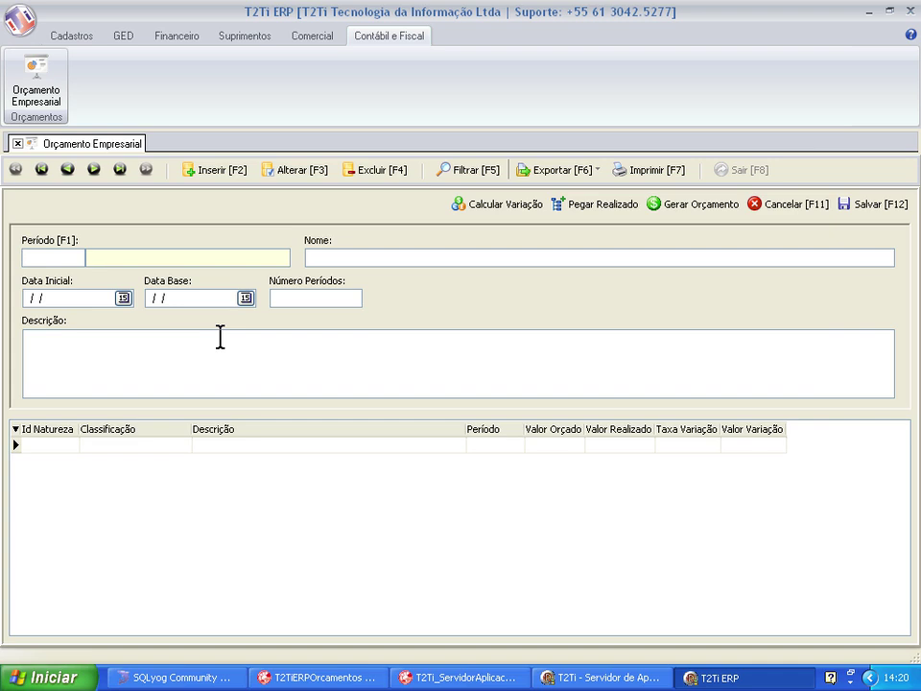
key(F1)
key(Tab)
text(*)
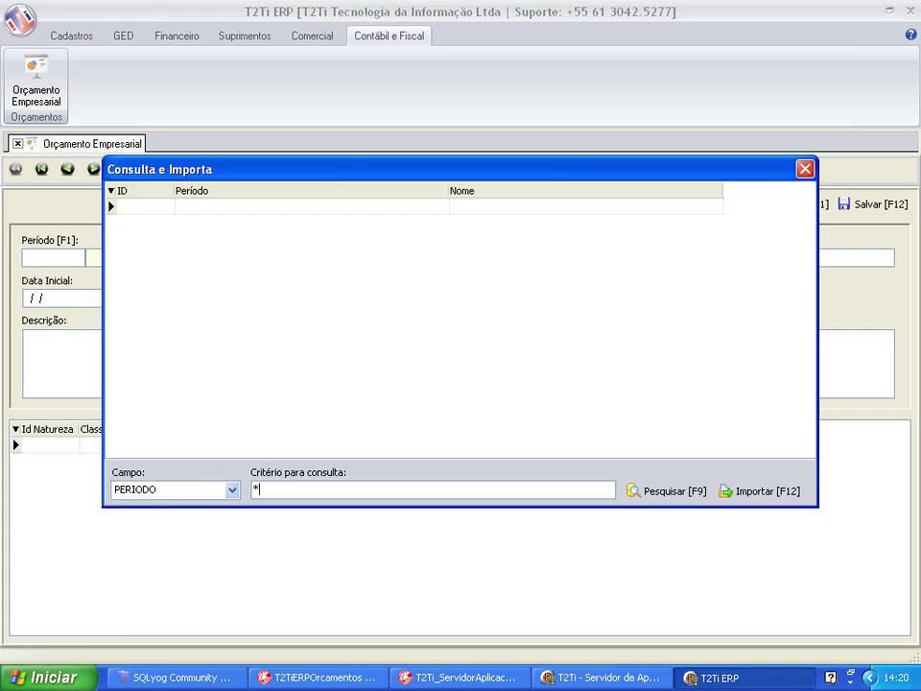
key(F9)
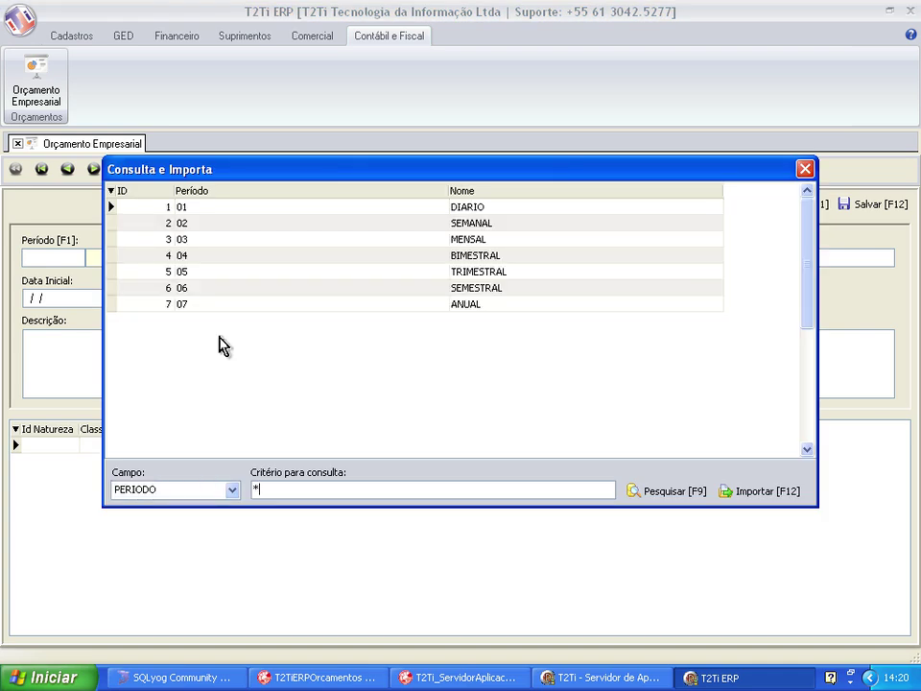
- Go through the available periods and import DIARIO as the new budget's period
key(Tab)
key(Tab)
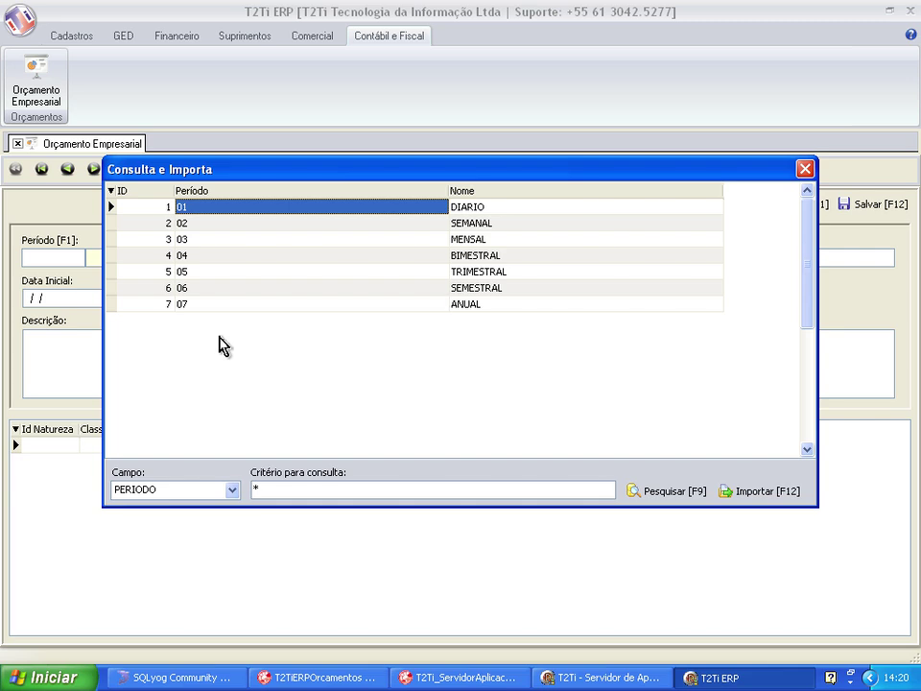
key(Tab)
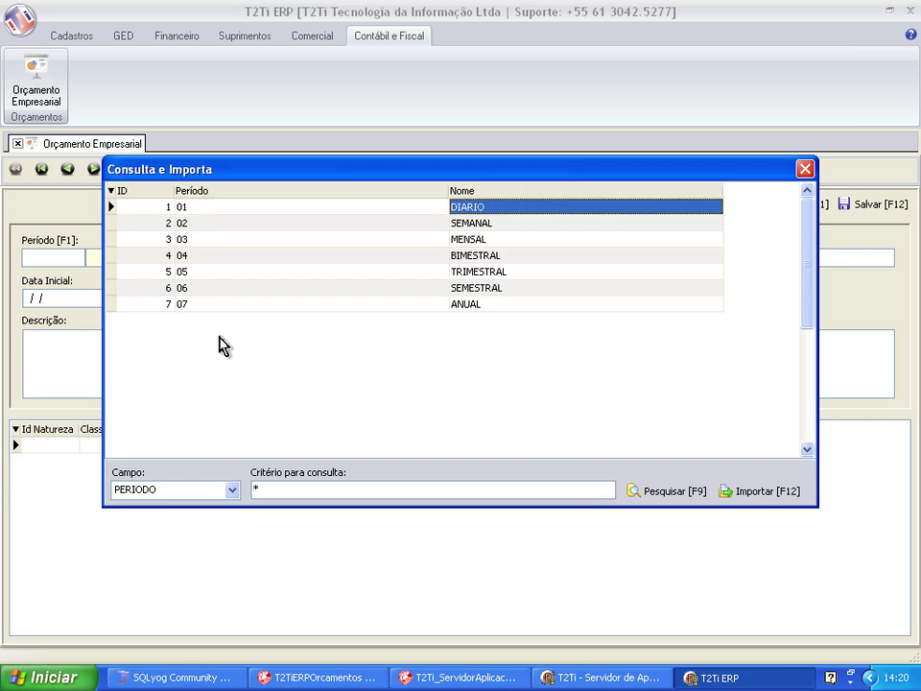
key(Down)
key(Down)
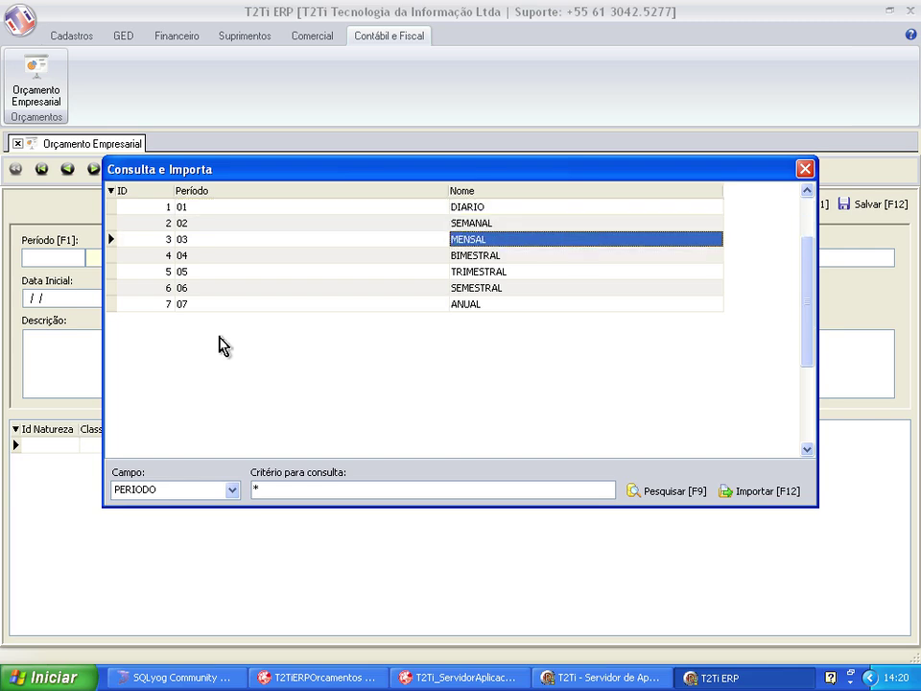
key(Down)
key(Down)
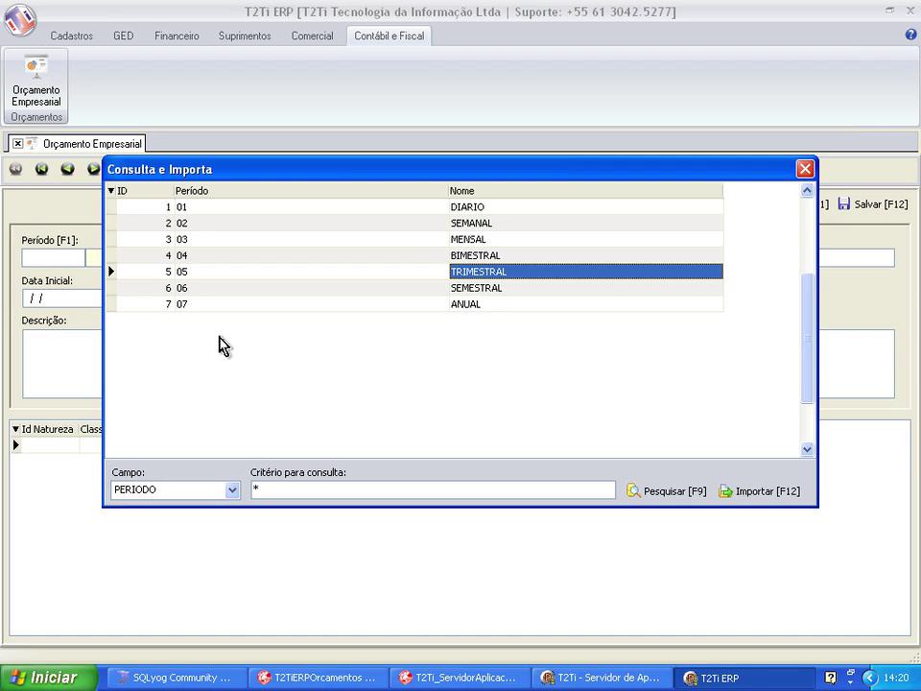
key(Down)
key(Down)
key(Up)
key(Up)
key(Up)
key(Up)
key(Up)
key(Up)
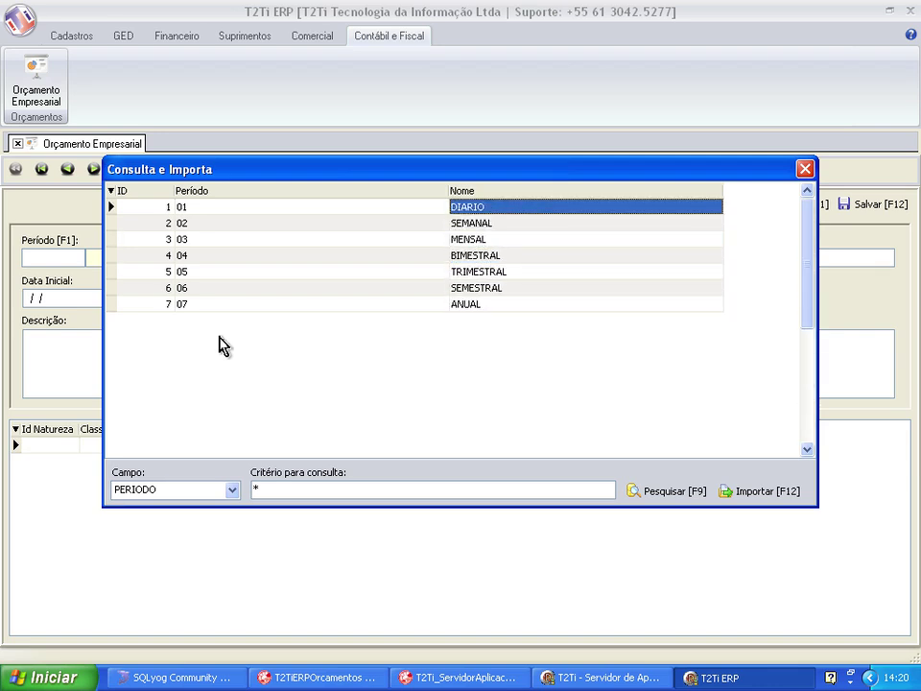
key(F12)
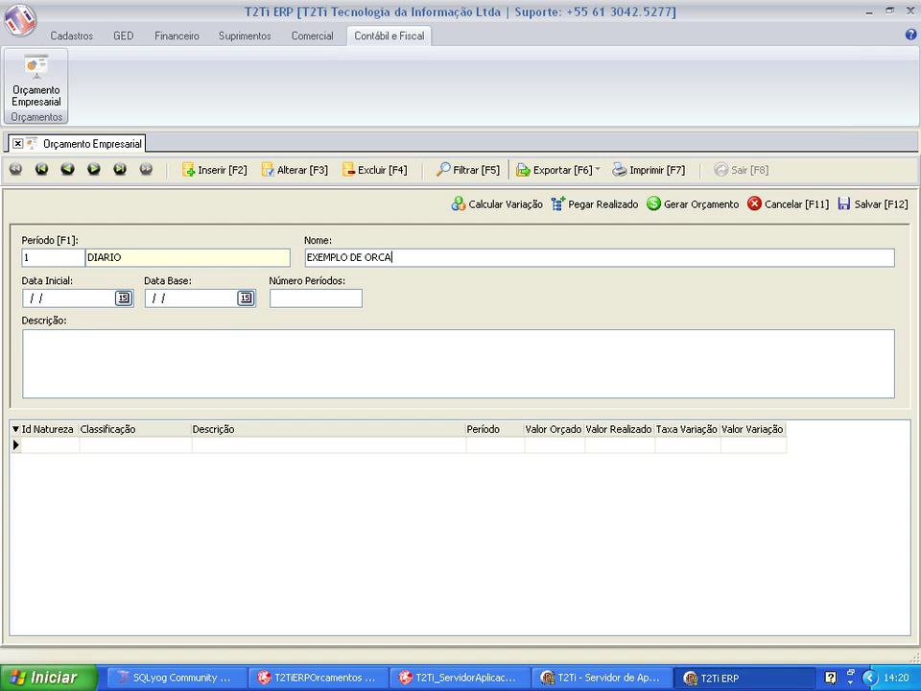
- Name the budget EXEMPLO DE ORCAMENTO DIARIO, starting 15/11/2011, base date 15/04/2011, 5 periods, described ORCAMENTO DIARIO COM 5 DIAS, and generate its lines
click(39, 298)
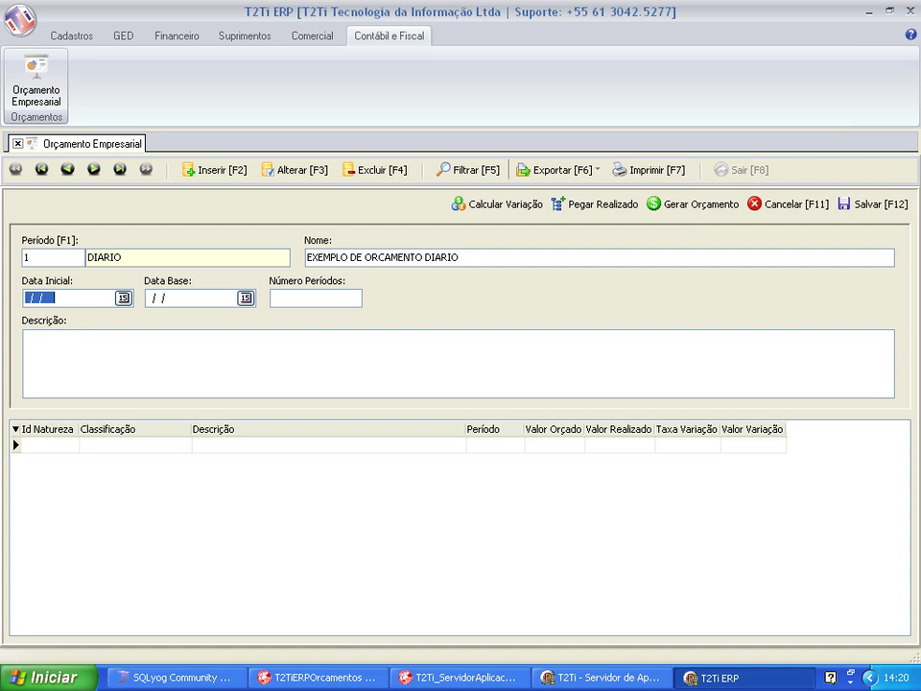
text(15/11/2011)
click(162, 298)
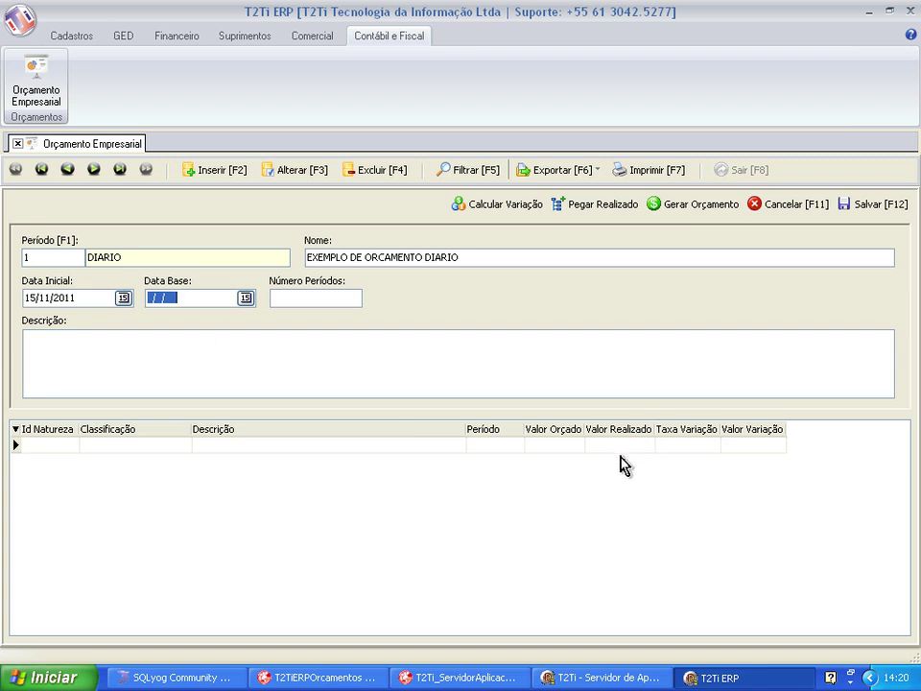
text(15)
text(5)
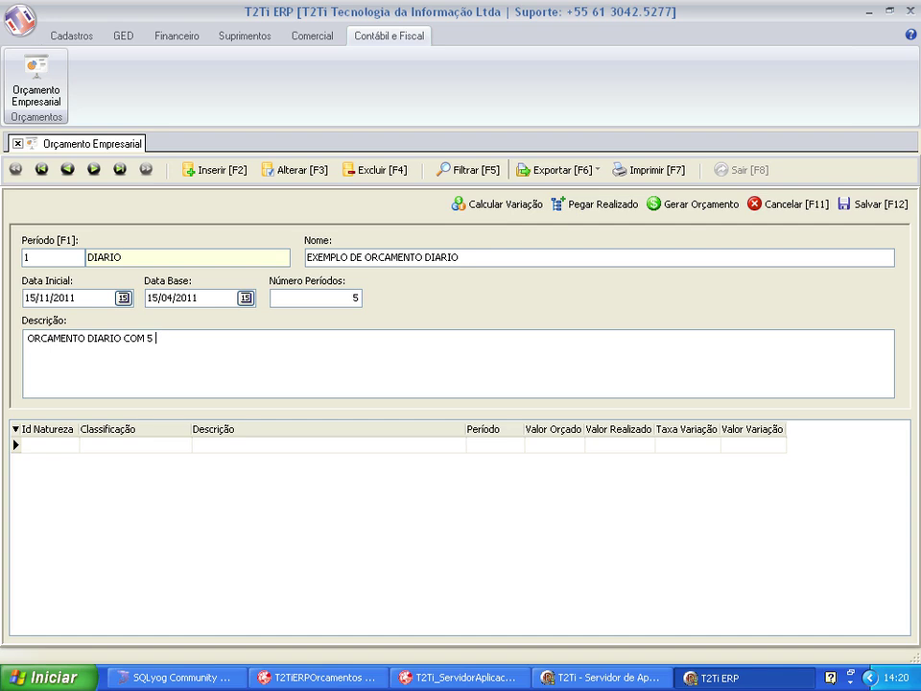
click(695, 204)
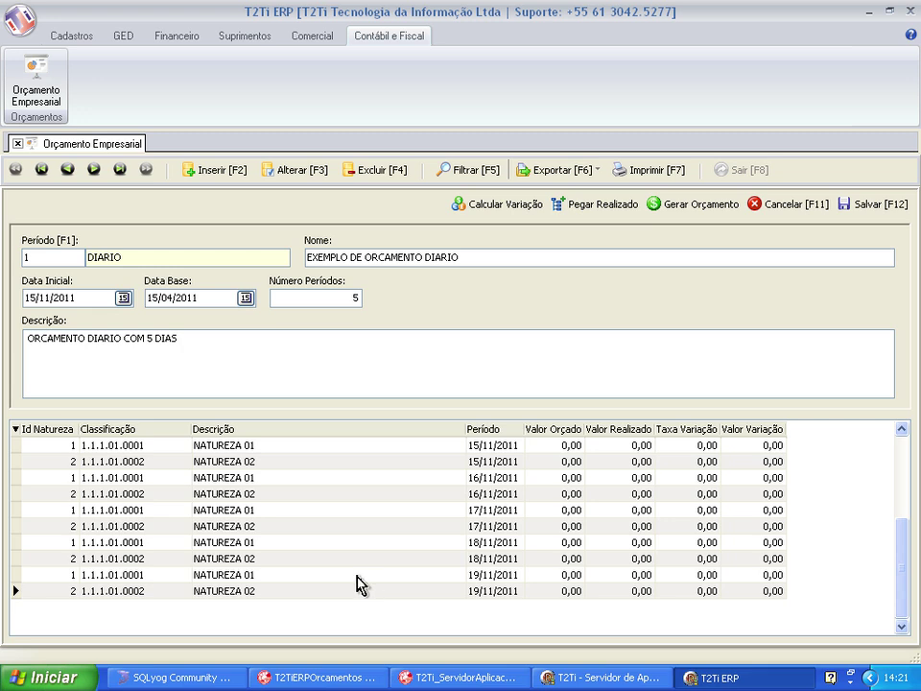
- Examine how the generated lines pair NATUREZA 01 and NATUREZA 02 with each daily period
click(253, 463)
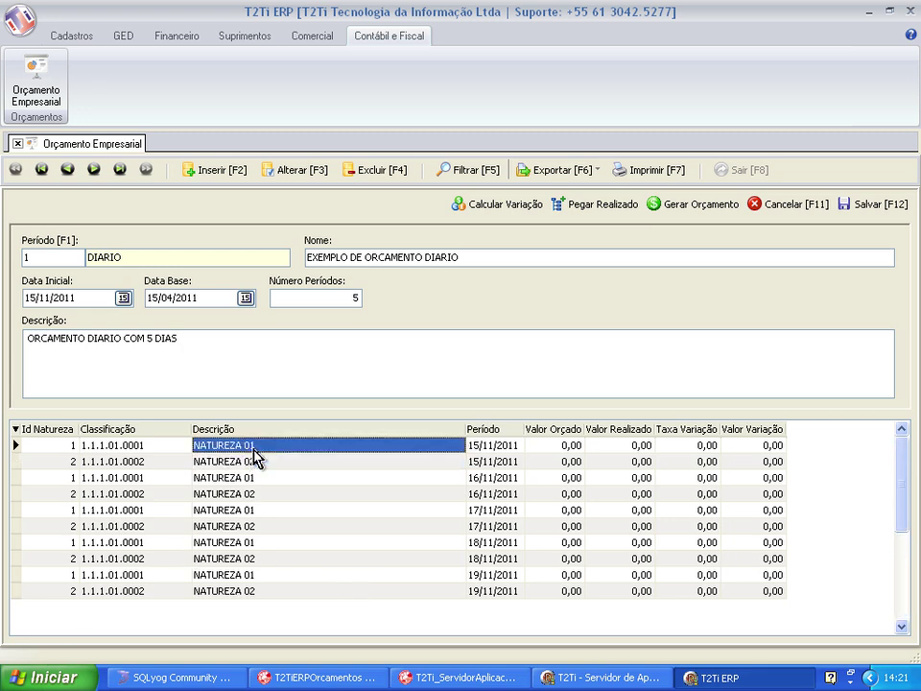
drag(252, 476, 253, 599)
click(483, 465)
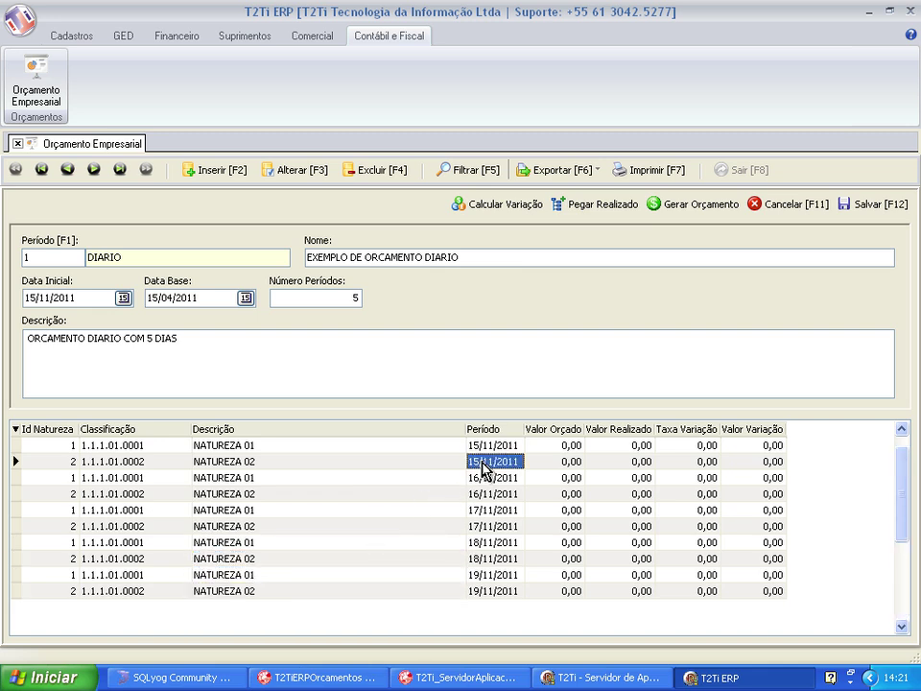
click(488, 448)
click(480, 464)
click(282, 446)
click(274, 468)
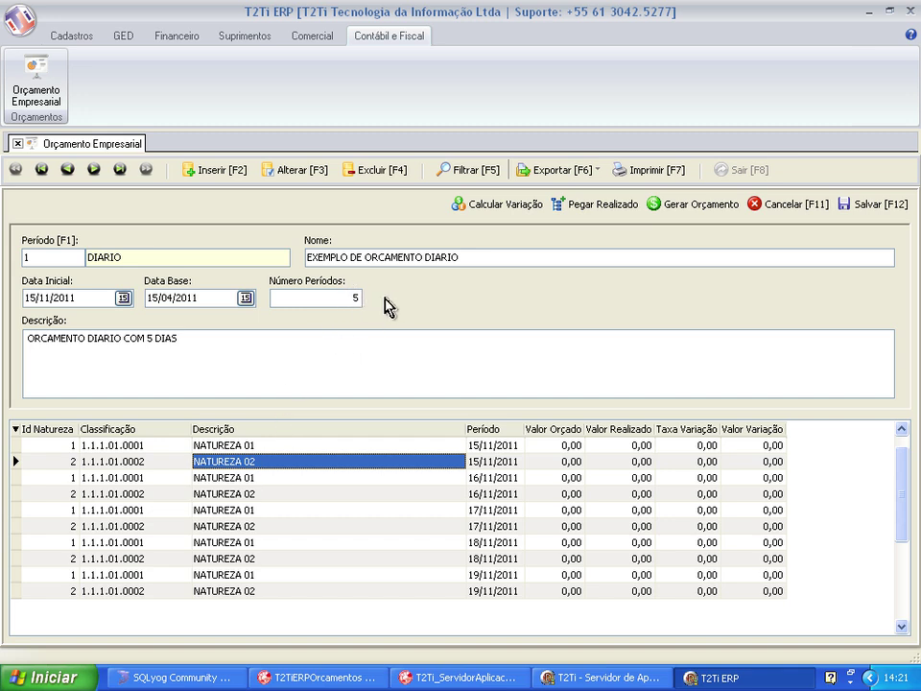
click(492, 480)
click(224, 480)
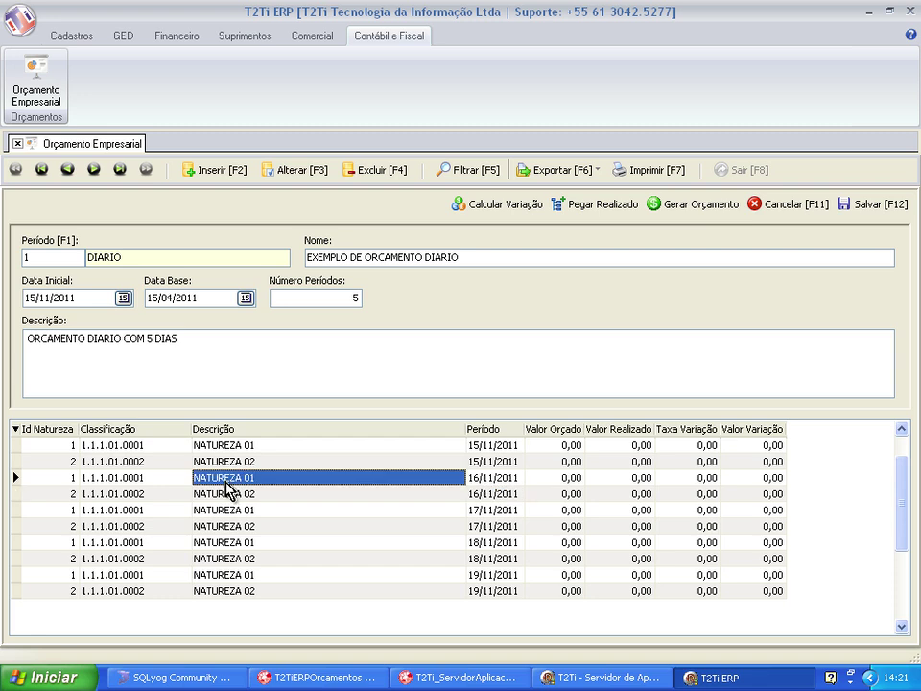
click(226, 493)
click(465, 509)
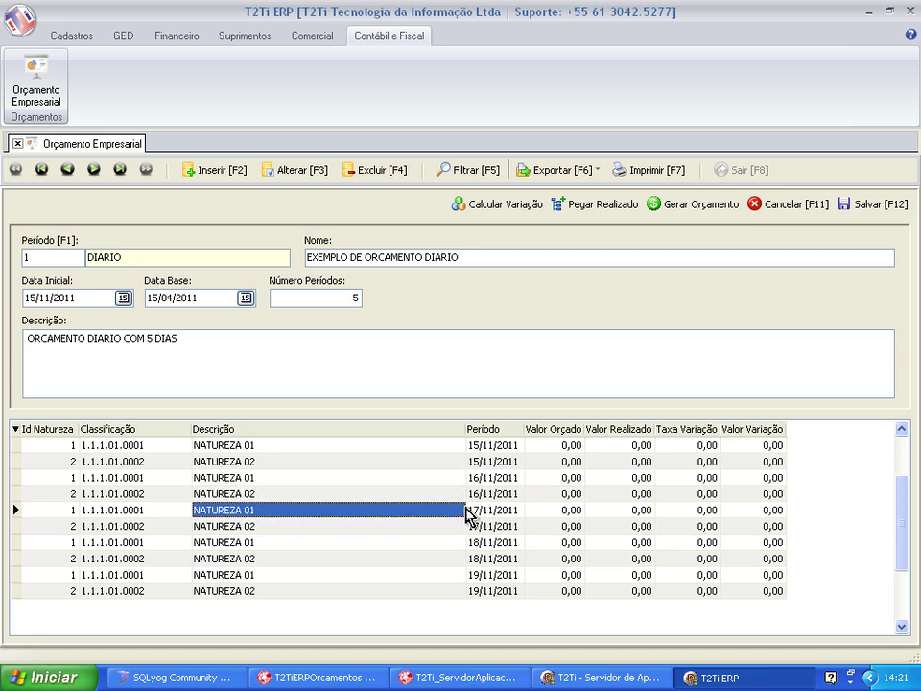
click(451, 549)
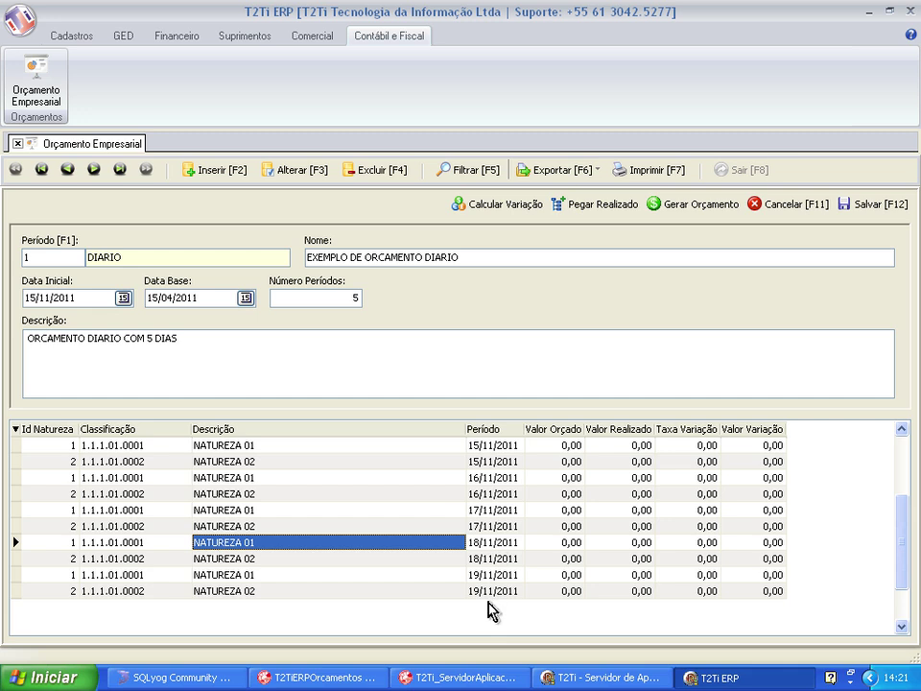
- Compare the period dates of the generated lines with the budget's base date
click(473, 446)
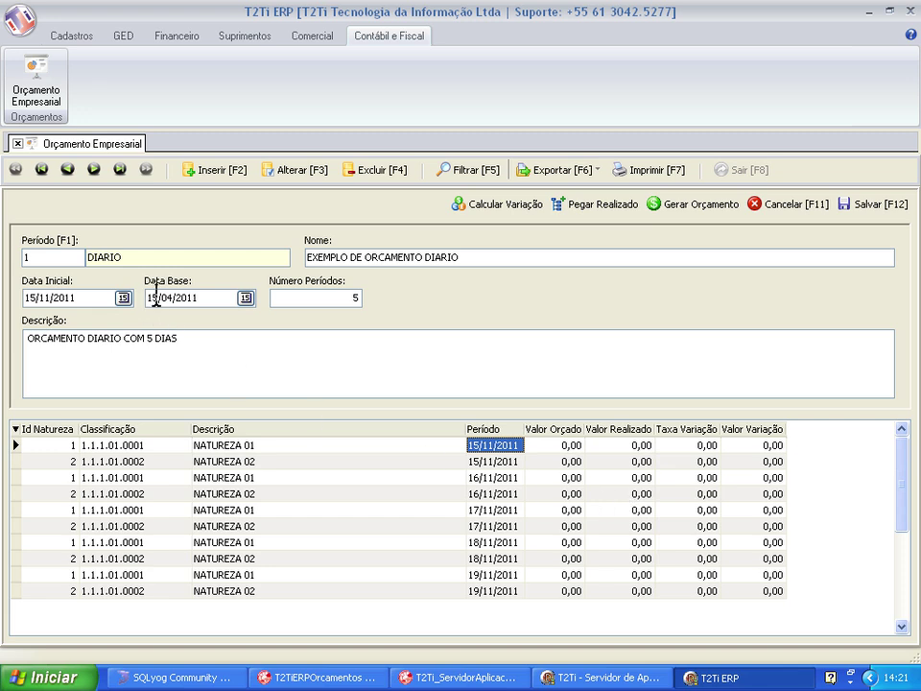
click(495, 462)
click(500, 448)
click(497, 461)
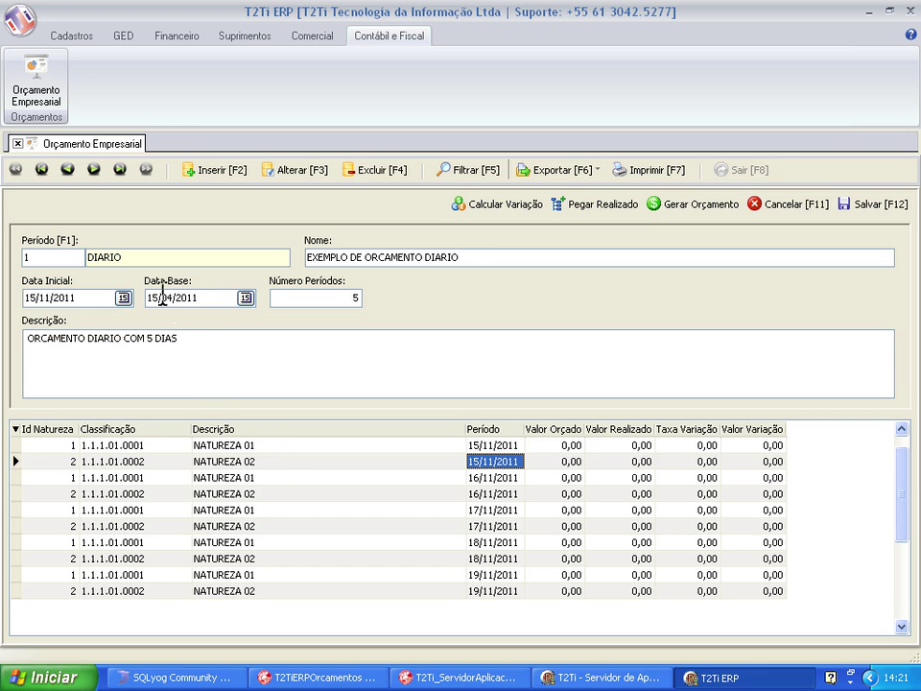
click(497, 495)
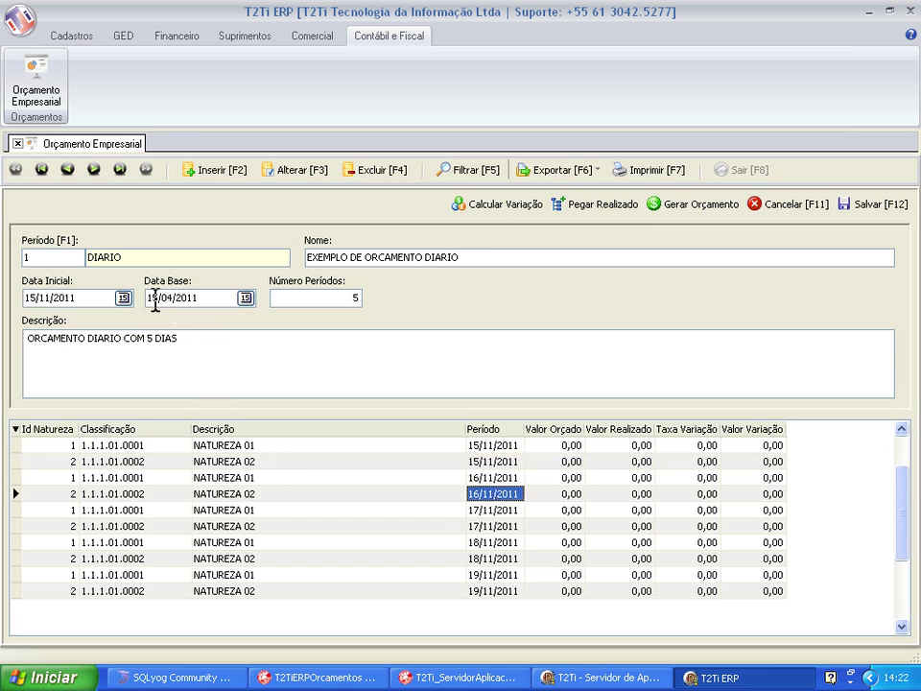
click(477, 511)
click(482, 526)
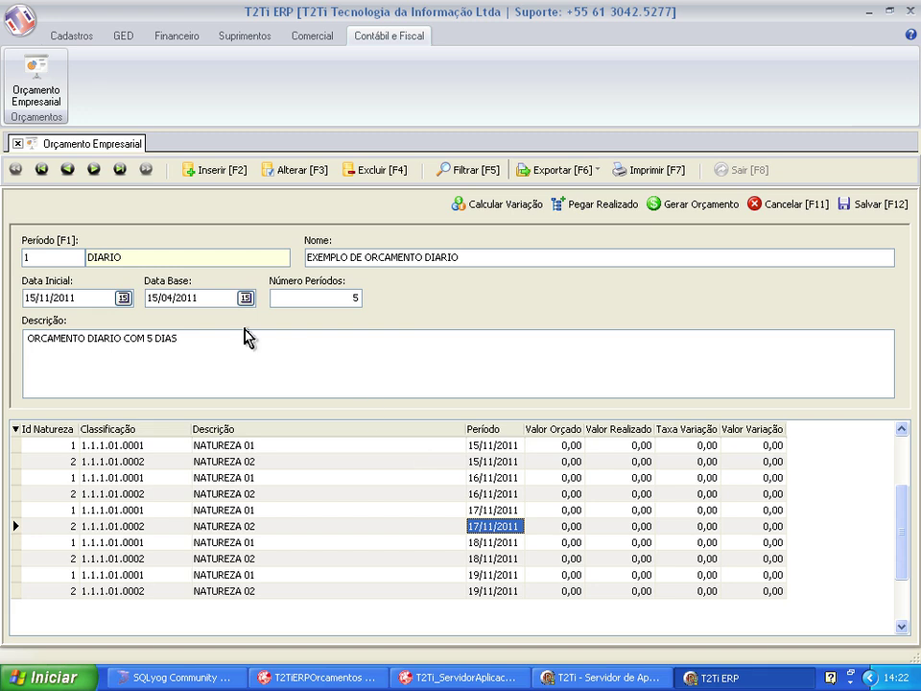
click(481, 545)
click(481, 545)
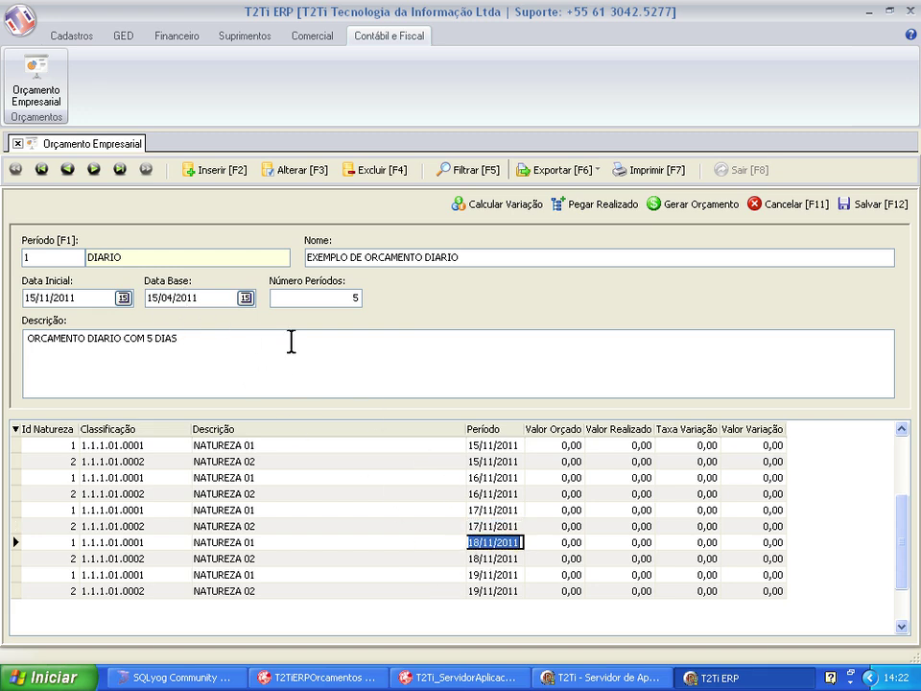
click(486, 447)
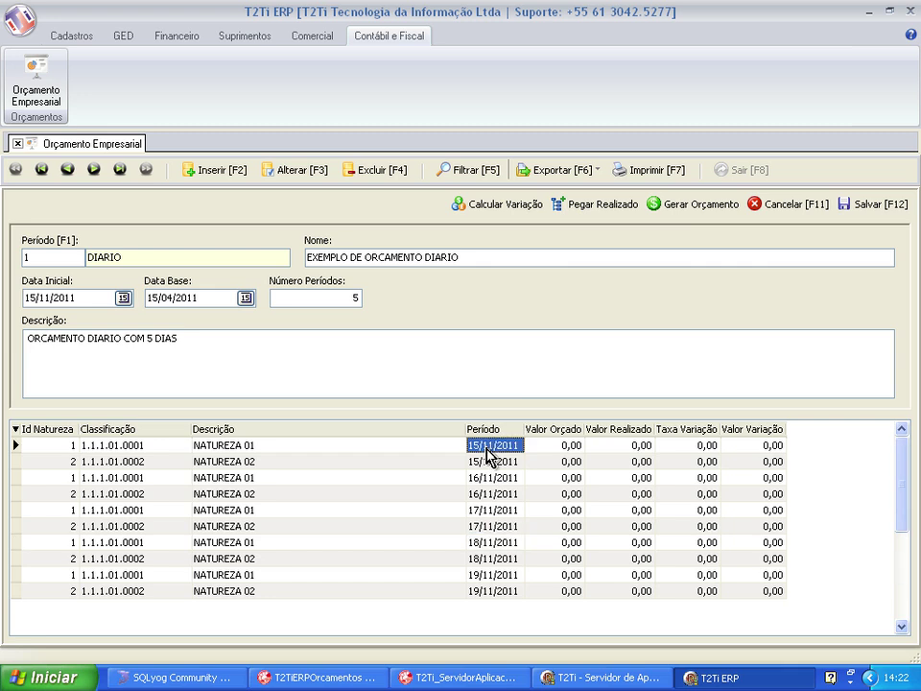
- Fetch the realized values into the budget lines and select the budgeted value of the first NATUREZA 01 line
click(554, 205)
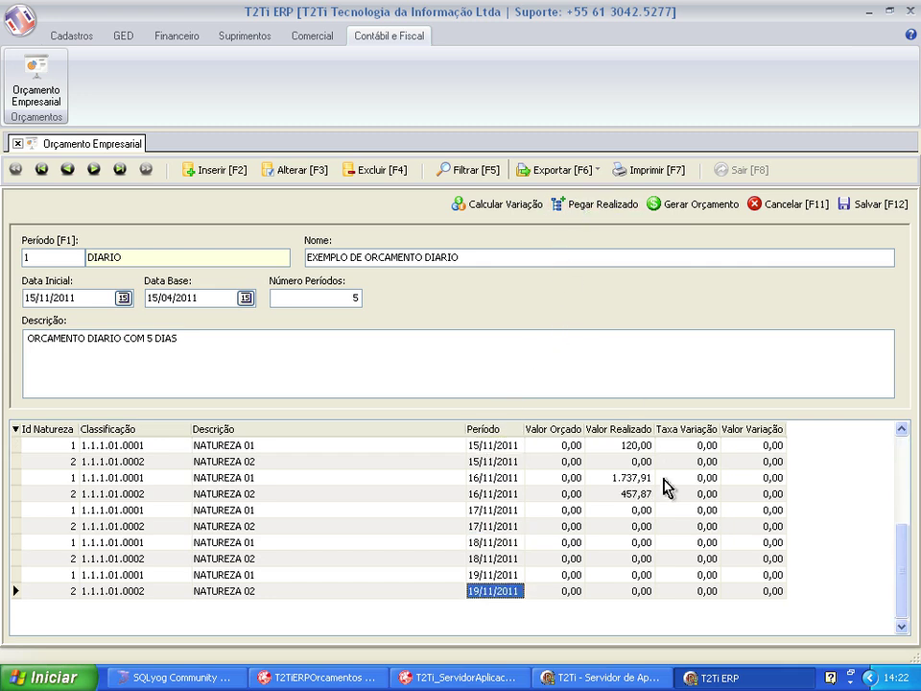
click(617, 451)
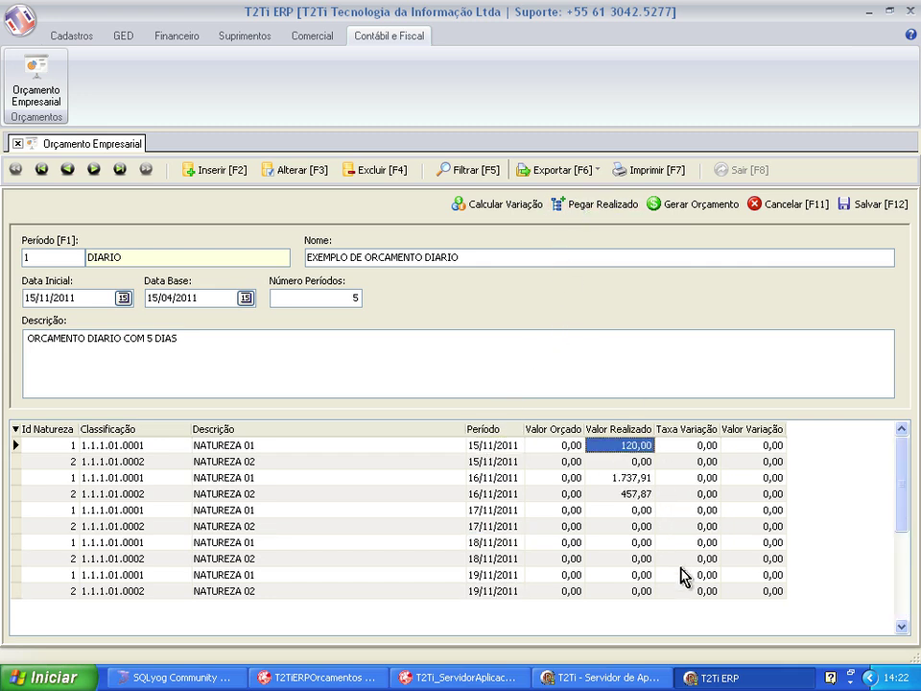
key(Left)
key(Left)
key(Left)
key(Left)
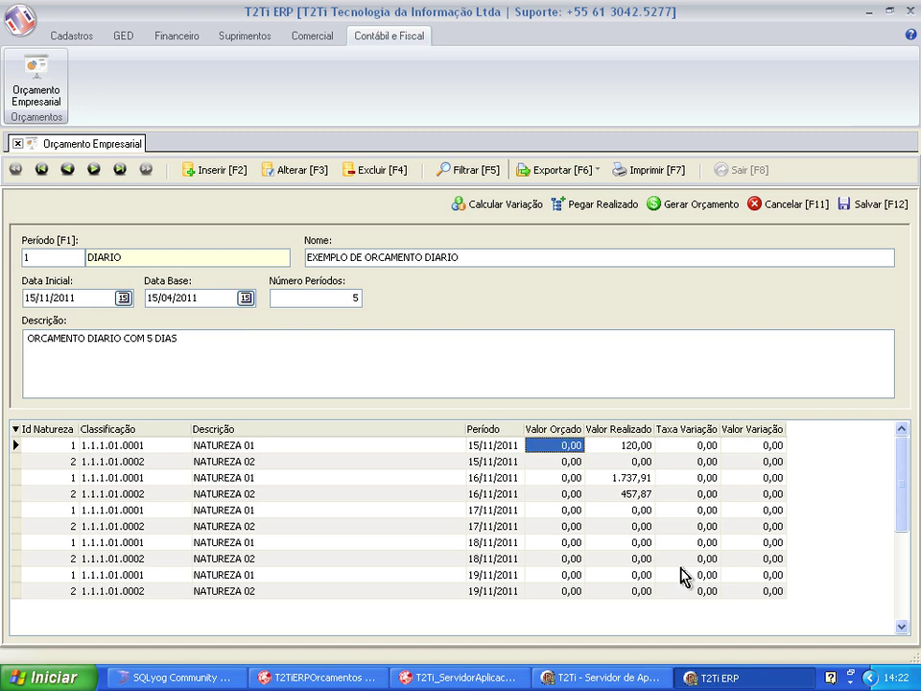
- Examine the realized values fetched for the NATUREZA 01 lines of 15/11/2011 and 16/11/2011
key(Right)
key(Right)
key(Right)
key(Right)
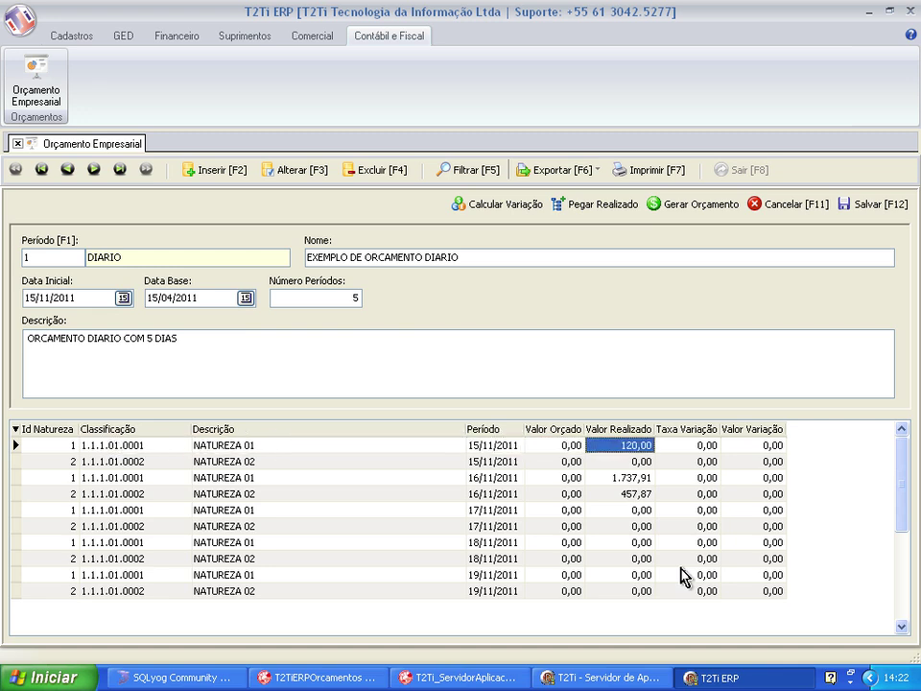
key(Down)
key(Down)
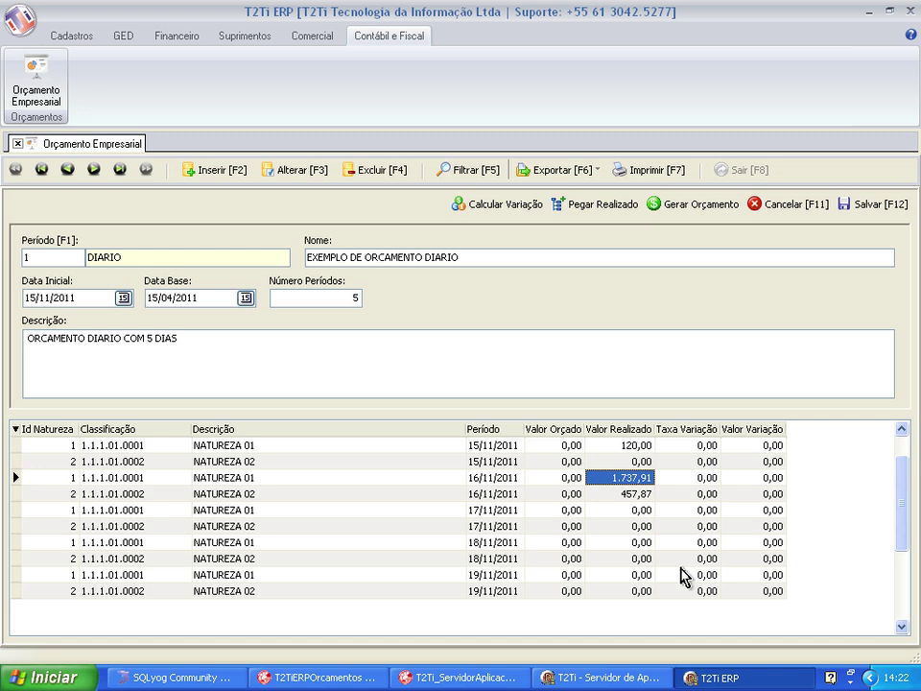
key(Left)
key(Left)
key(Right)
key(Right)
- Check the realized value of the NATUREZA 02 line of 16/11/2011 against its description and period
key(Down)
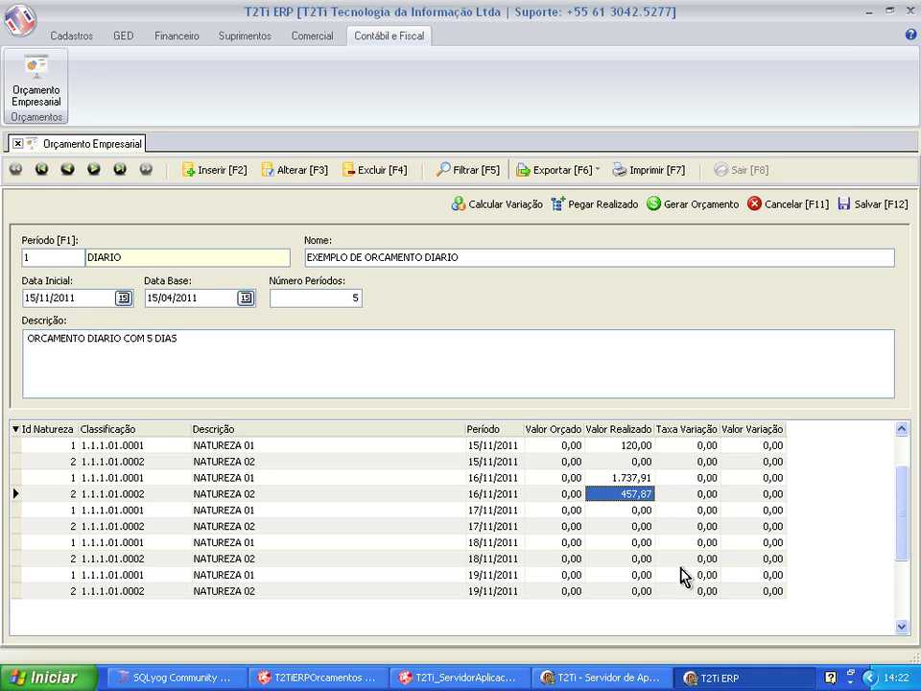
key(Left)
key(Up)
key(Left)
key(Left)
key(Down)
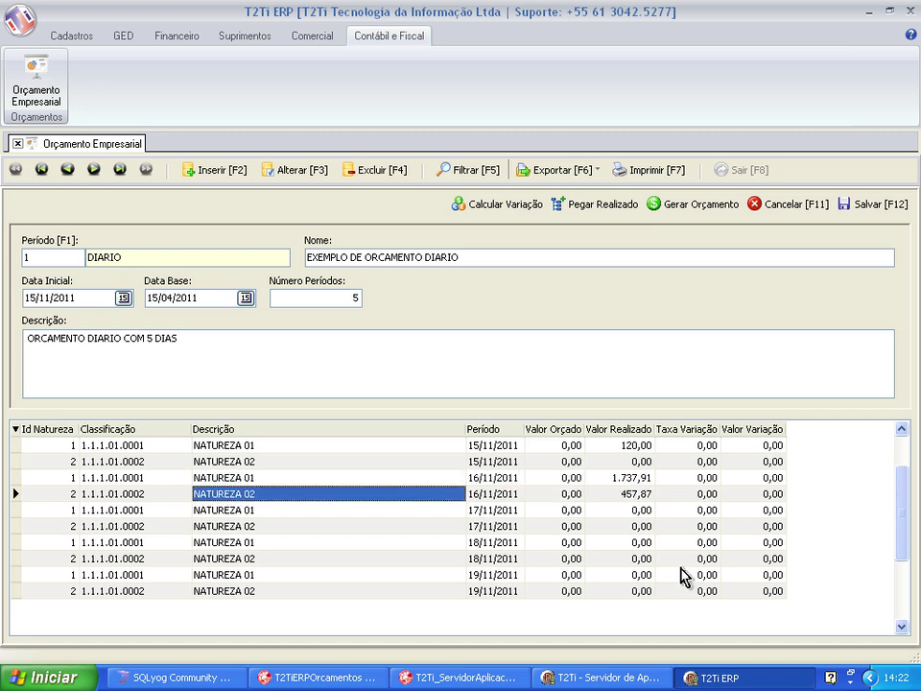
key(Right)
key(Right)
key(Right)
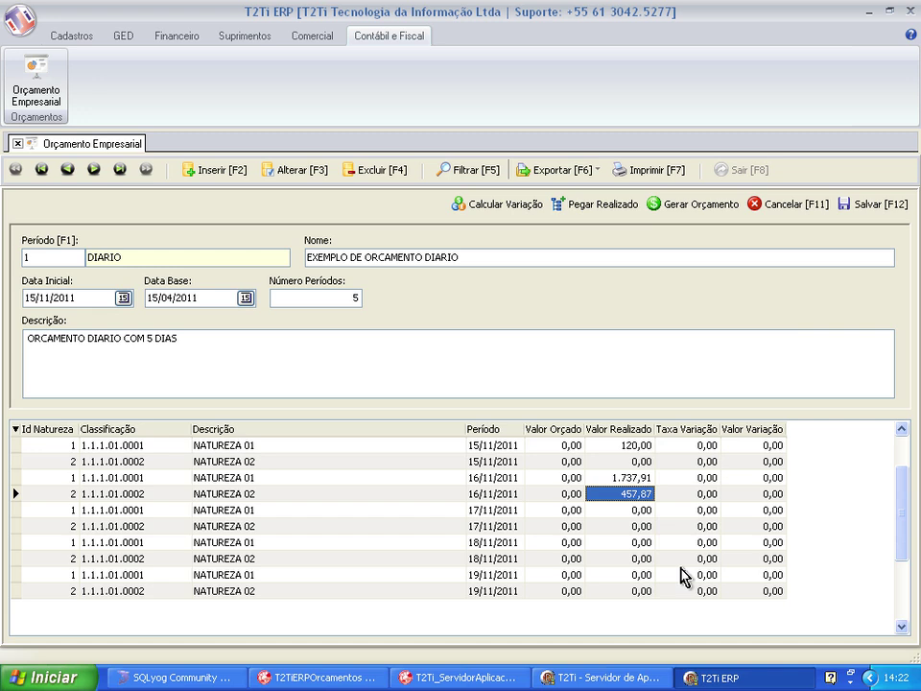
- Set the budgeted value of the NATUREZA 01 line for 15/11/2011 to 300,00
key(Up)
key(Up)
key(Up)
key(Left)
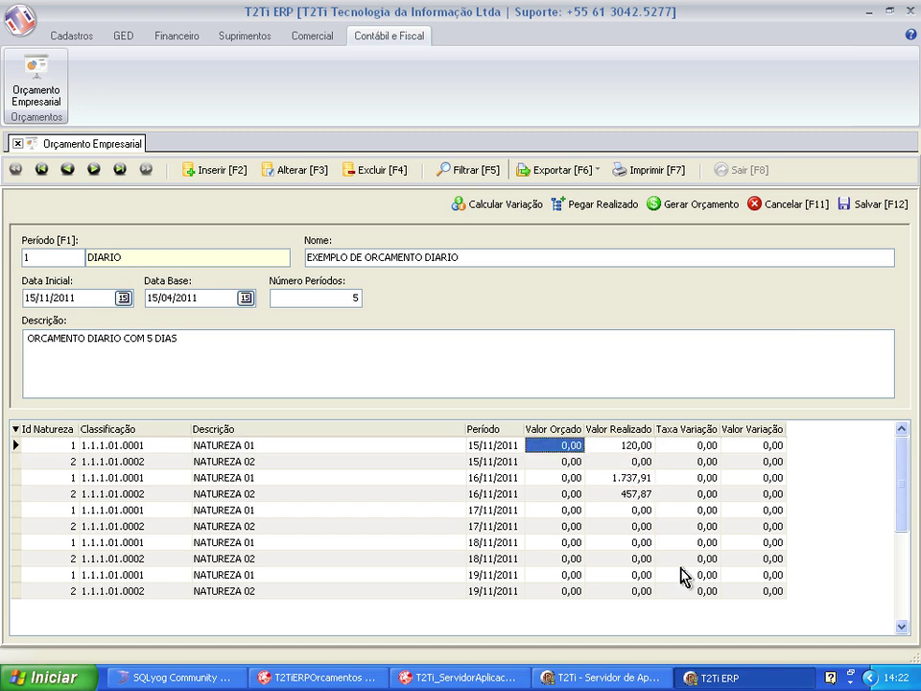
text(3)
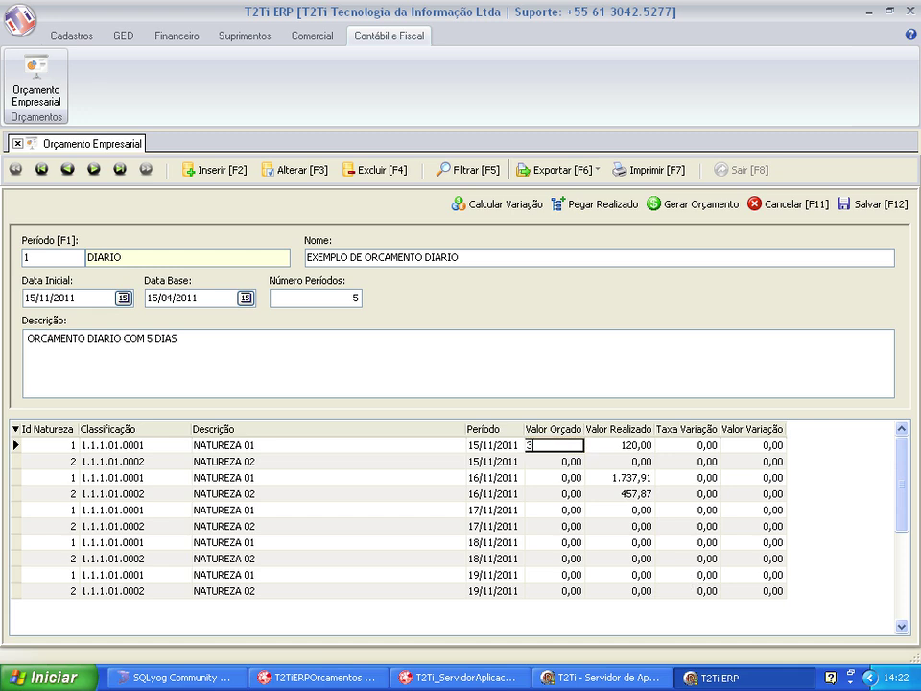
key(Down)
key(Down)
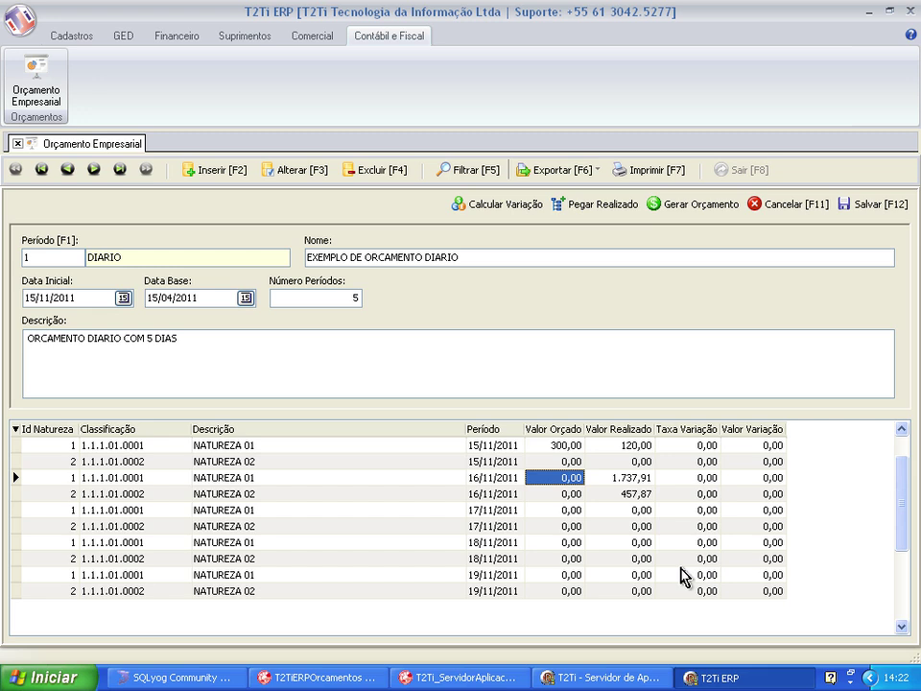
- Set the 16/11/2011 budgeted values to 1.500,00 for NATUREZA 01 and 300,00 for NATUREZA 02
text(2)
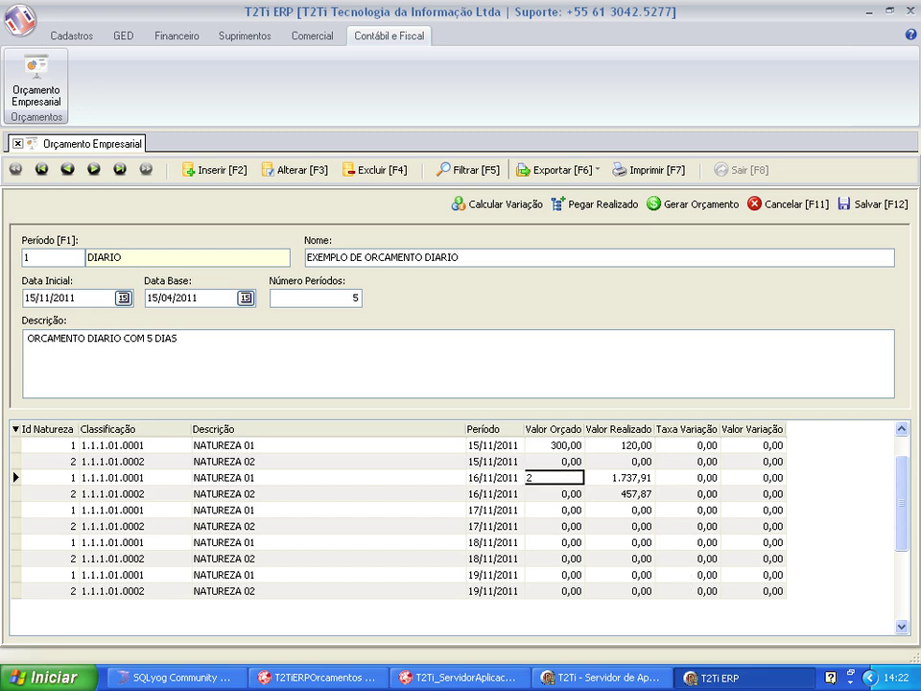
key(BackSpace)
text(1.)
text(500)
key(Down)
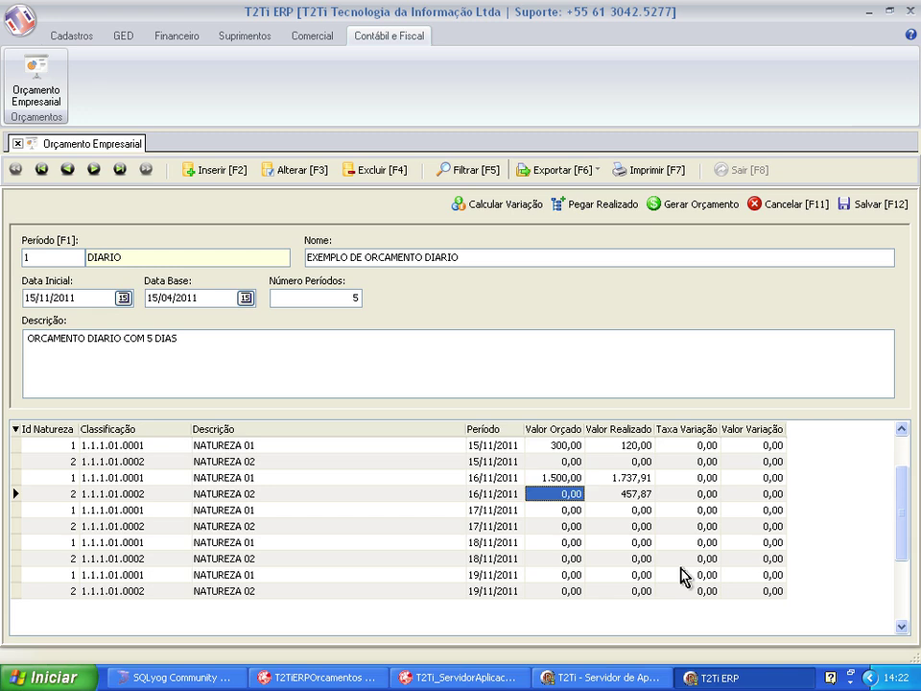
text(300)
key(Up)
key(Up)
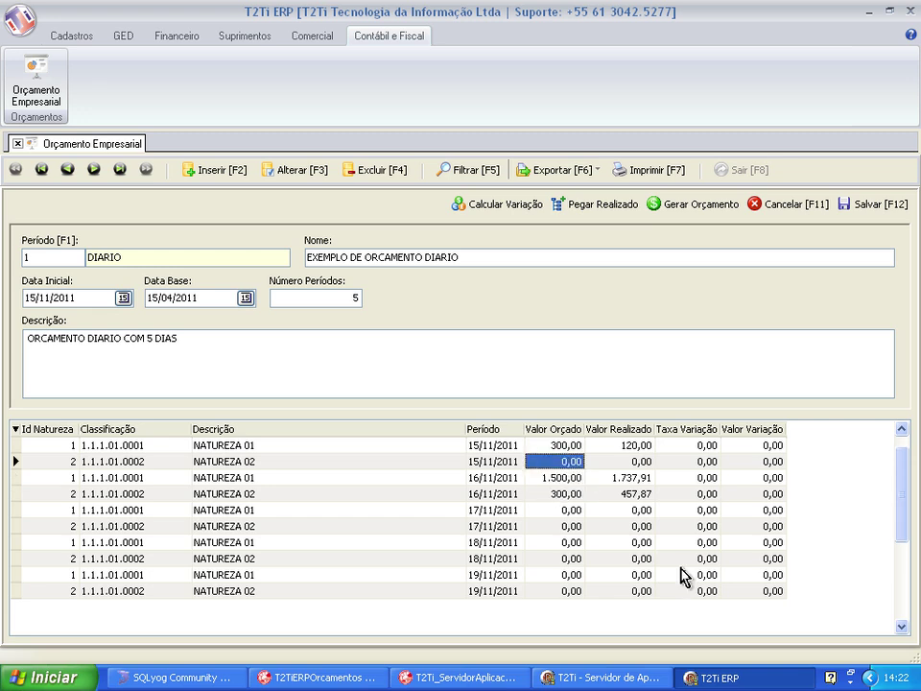
key(Up)
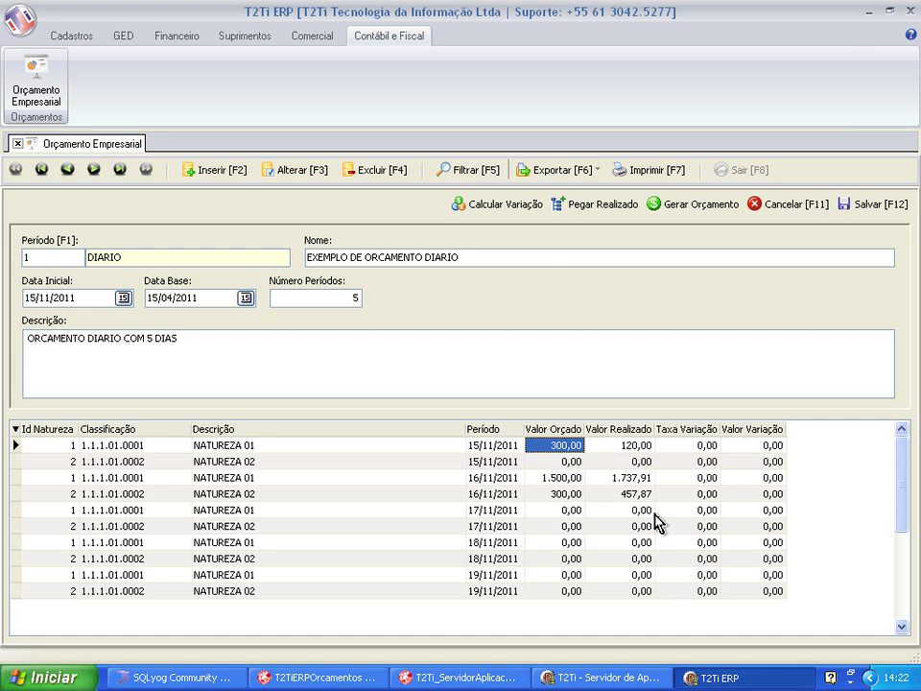
- Calculate the budget variation and review the variation rate and value of the NATUREZA 01 line for 15/11/2011
click(506, 206)
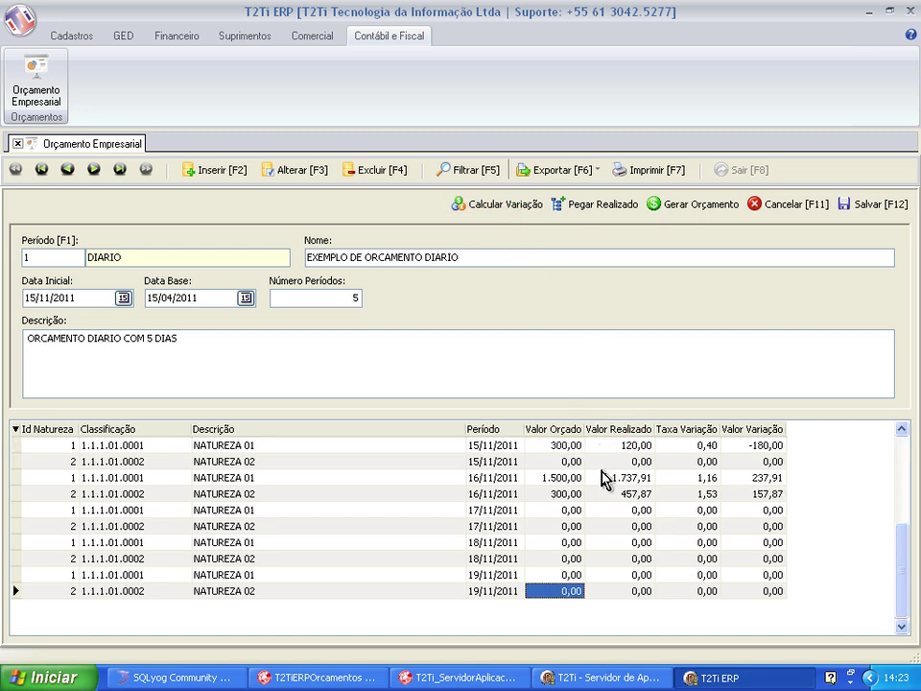
click(678, 447)
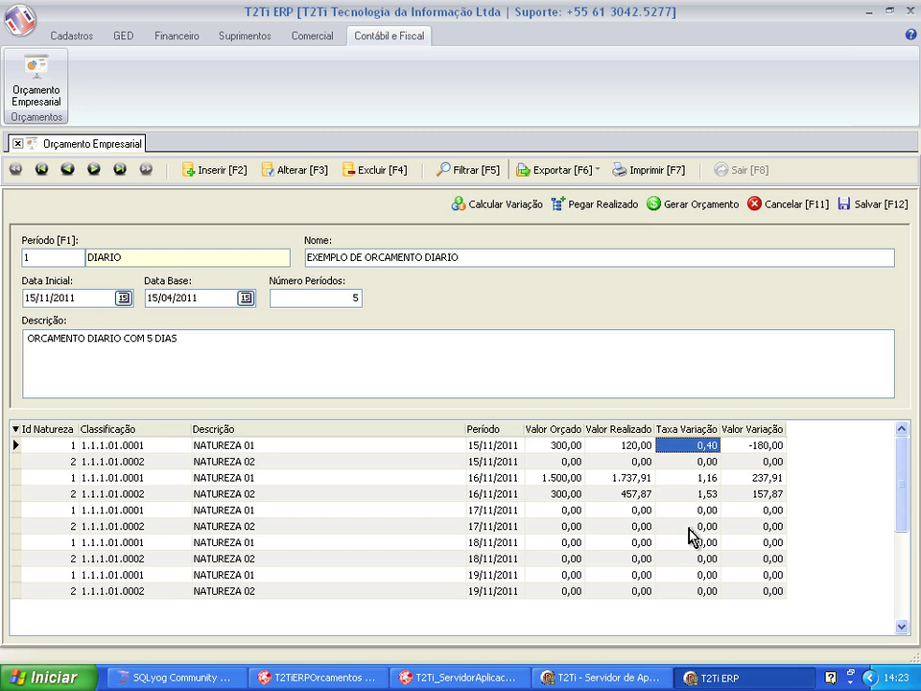
key(Right)
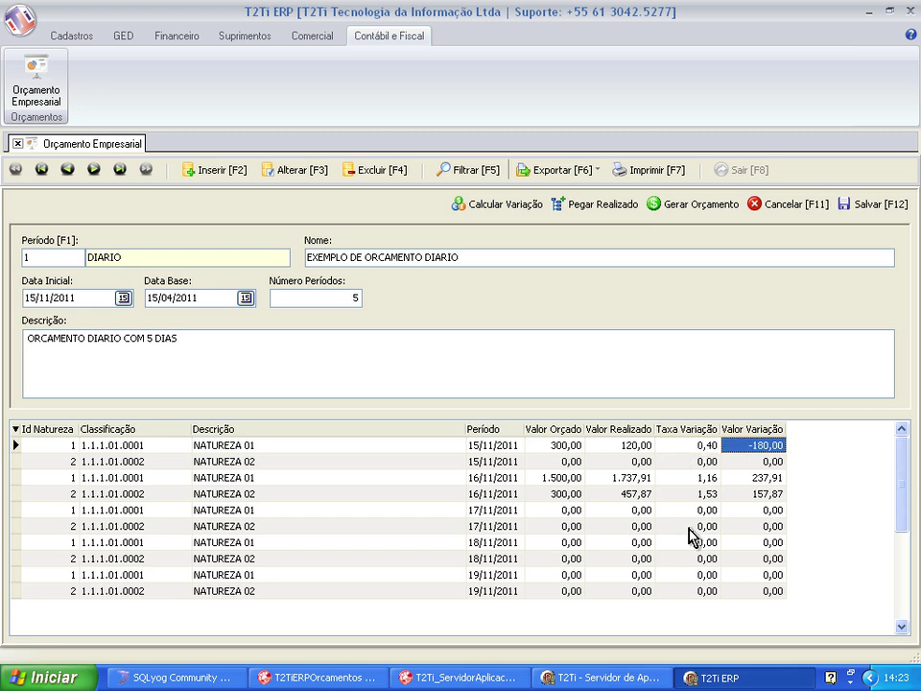
key(Left)
key(Left)
key(Left)
key(Left)
key(Left)
key(Right)
key(Right)
key(Right)
key(Right)
- Compare the budgeted, realized and variation figures of the NATUREZA 01 line for 16/11/2011
key(Down)
key(Down)
key(Right)
key(Left)
key(Left)
key(Right)
key(Left)
key(Left)
key(Left)
key(Right)
key(Right)
key(Right)
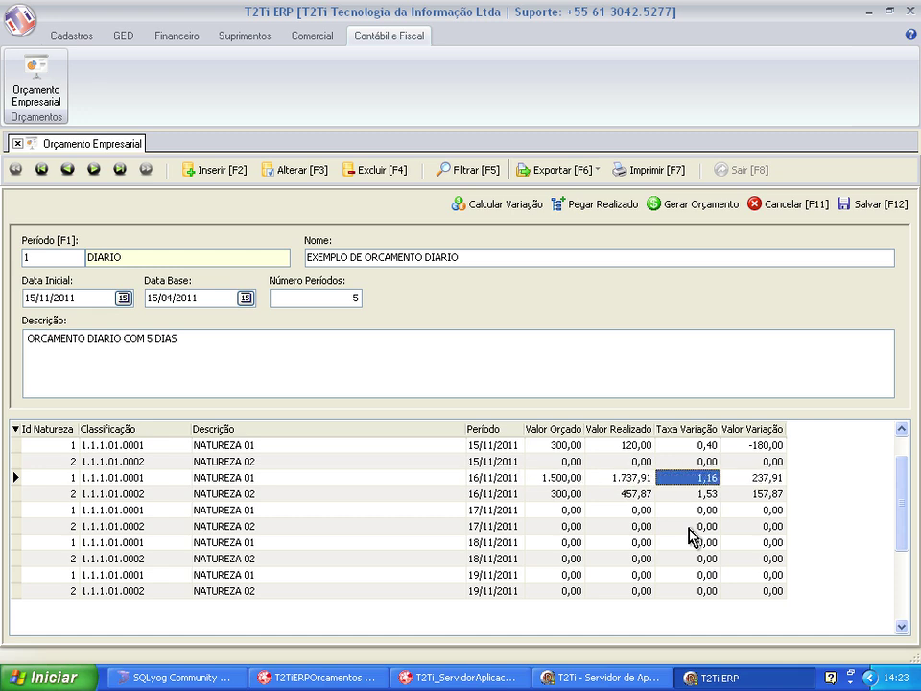
- Compare the budgeted, realized and variation figures of the NATUREZA 02 line for 16/11/2011
key(Down)
key(Right)
key(Left)
key(Left)
key(Left)
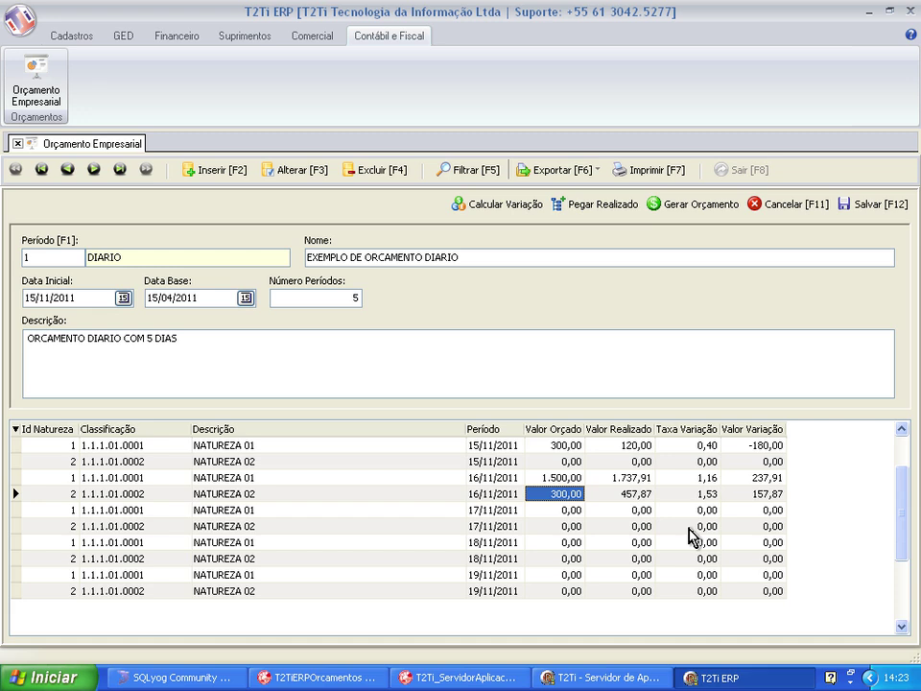
key(Left)
key(Right)
key(Right)
key(Right)
key(Right)
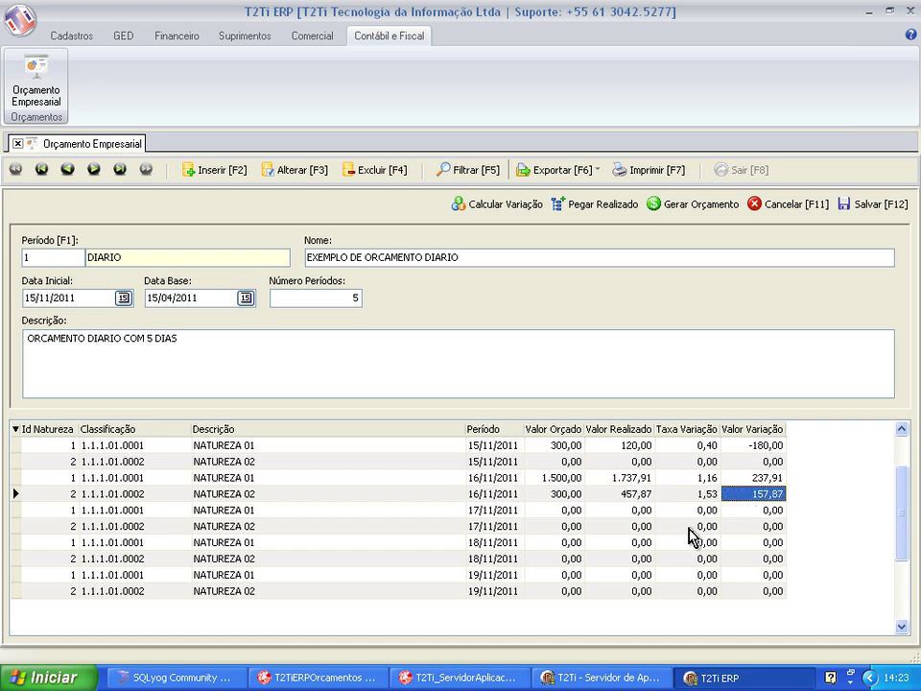
- Save the daily budget and list all registered budgets with the quick filter criterion *
click(875, 204)
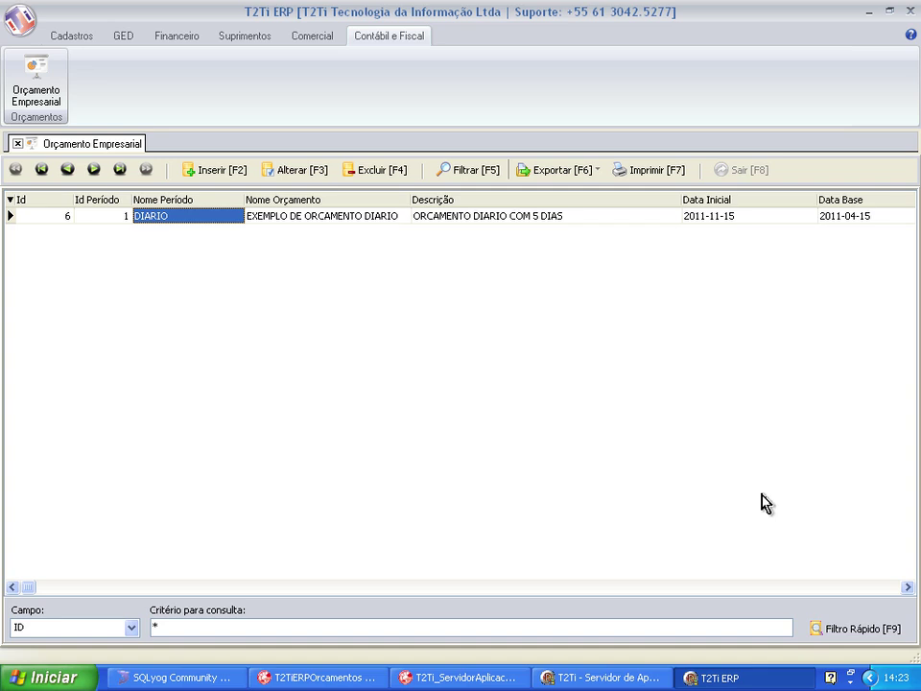
click(839, 635)
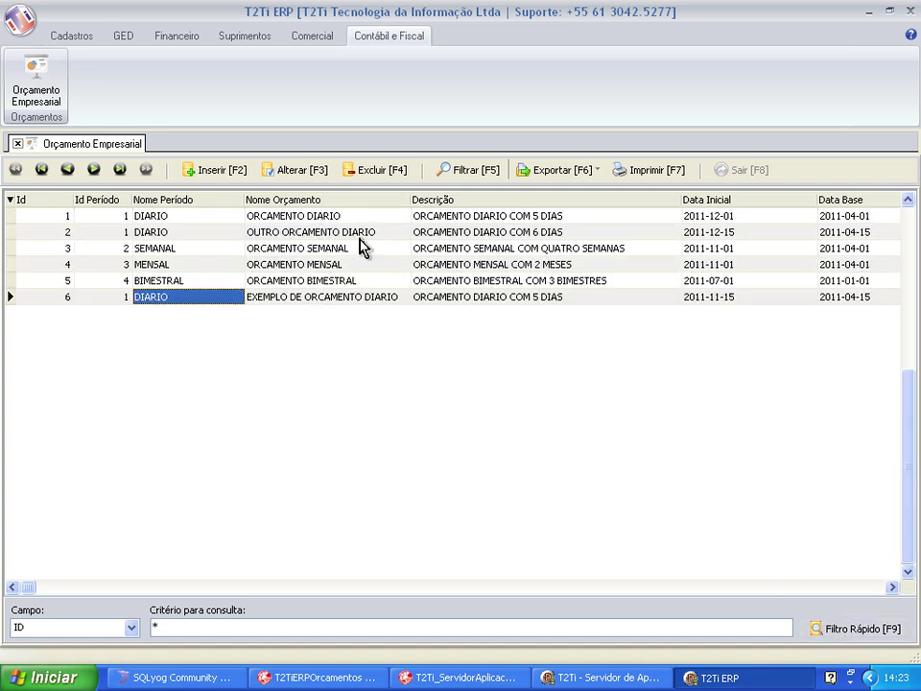